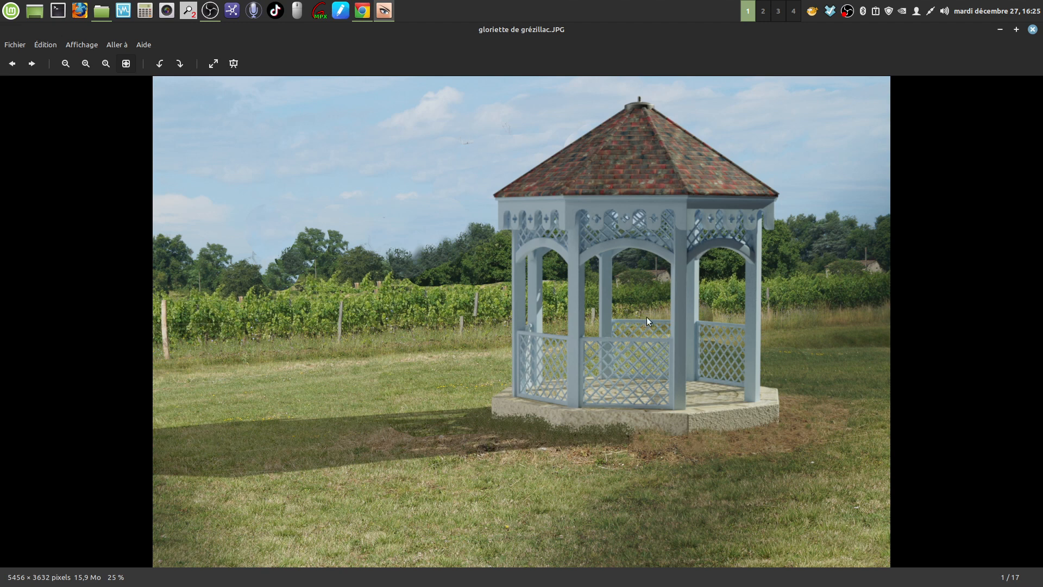
View the reference image rendu glor à grézillac.JPG from the tel folder and return to the folder
click(1033, 29)
click(634, 275)
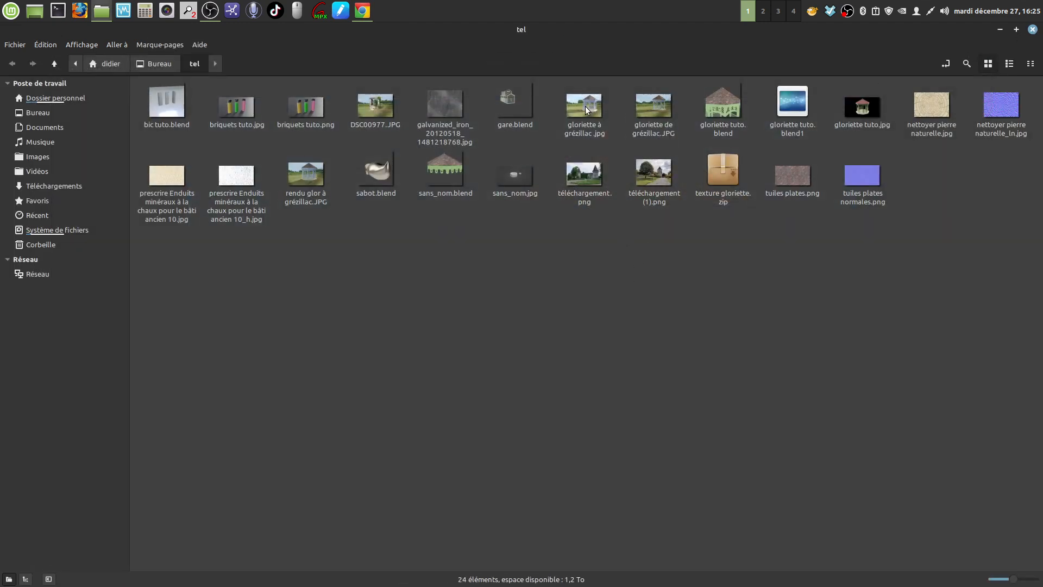
double_click(313, 178)
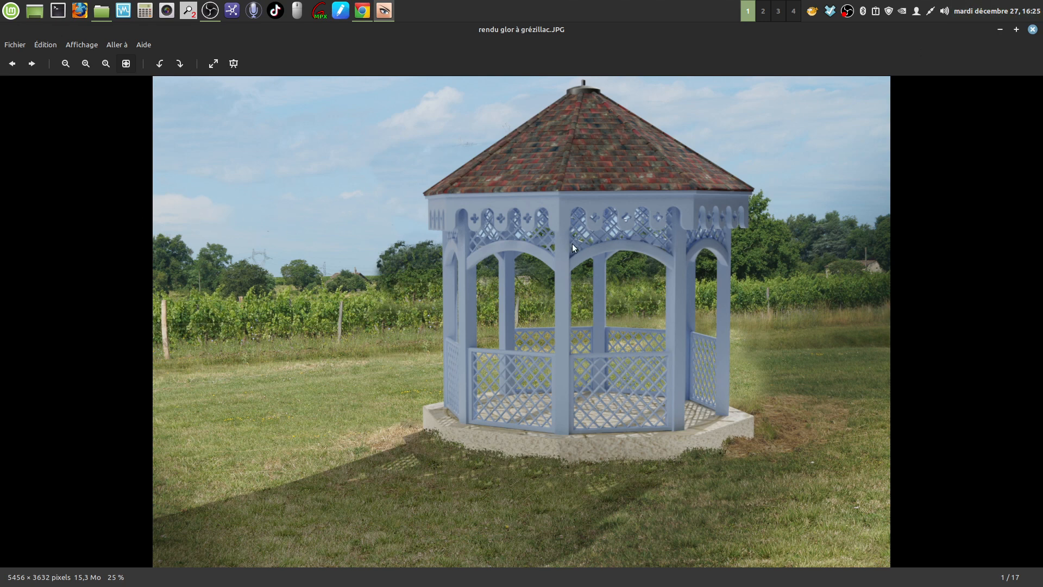
click(1033, 30)
click(623, 251)
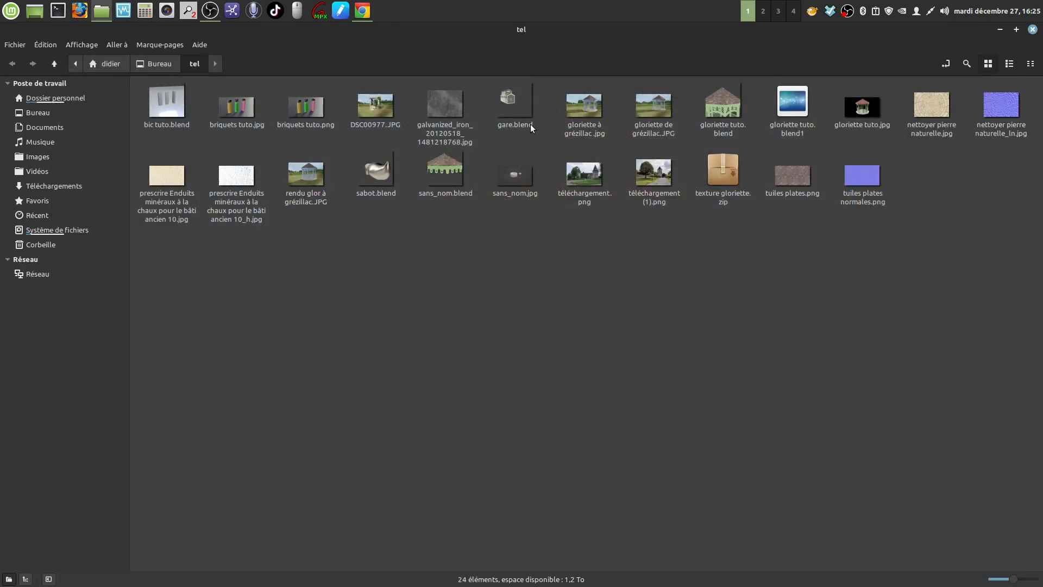
Open gloriette tuto.blend in Blender and join the node editor area into the 3D viewport
click(726, 111)
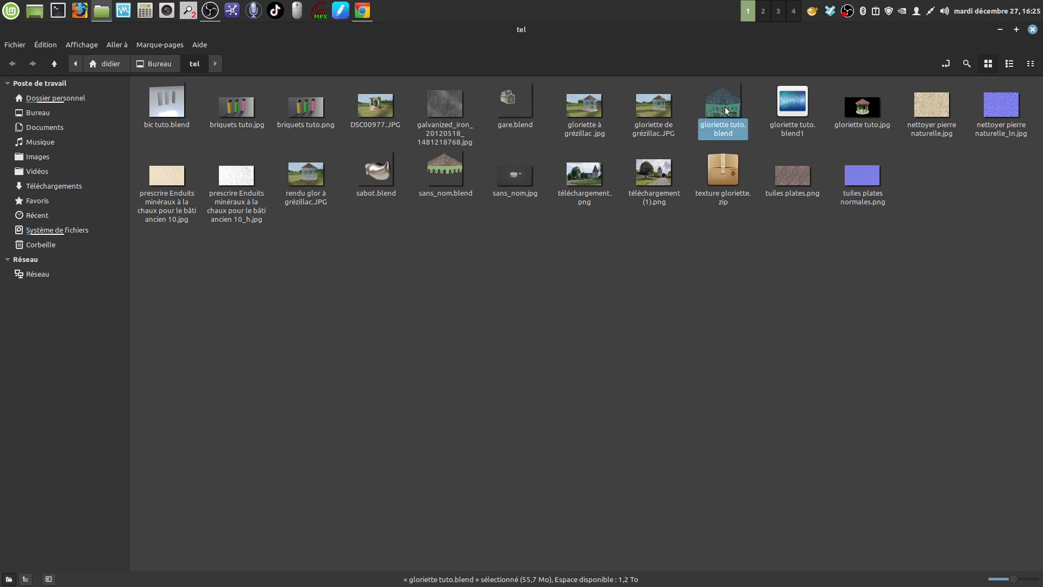
double_click(725, 111)
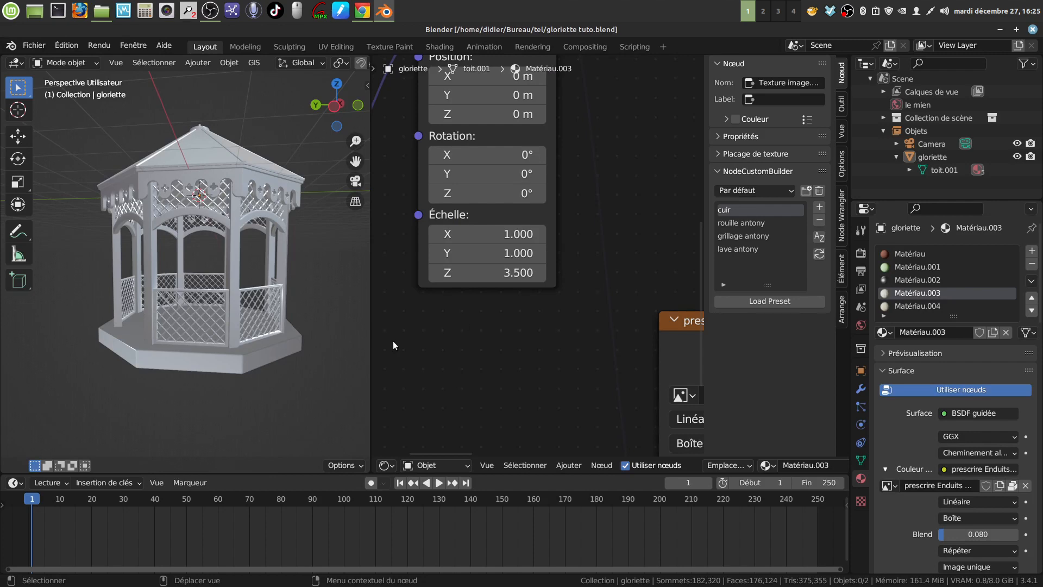
right_click(371, 331)
click(326, 363)
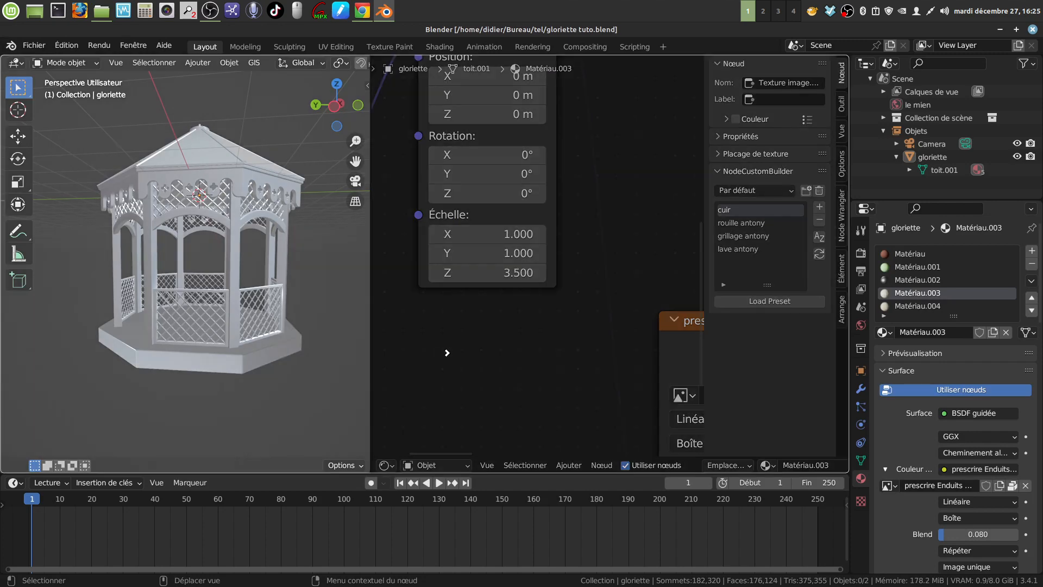
click(491, 336)
Add a 2 m mesh plane at the world origin while in front orthographic view
scroll(598, 308, down, 5)
middle_drag(598, 307, 659, 284)
scroll(657, 286, down, 4)
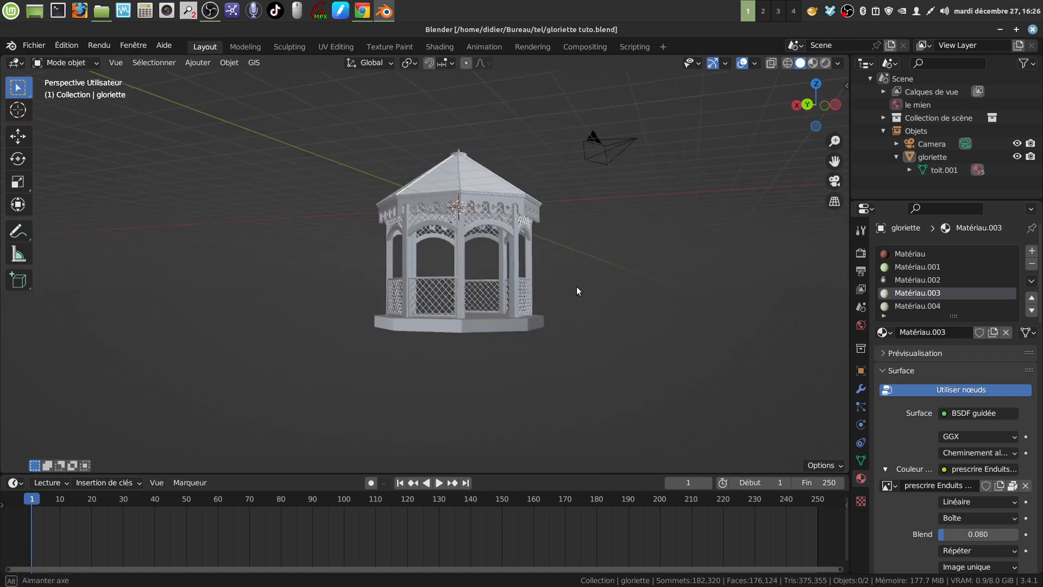
middle_drag(576, 286, 569, 291)
key(KP_1)
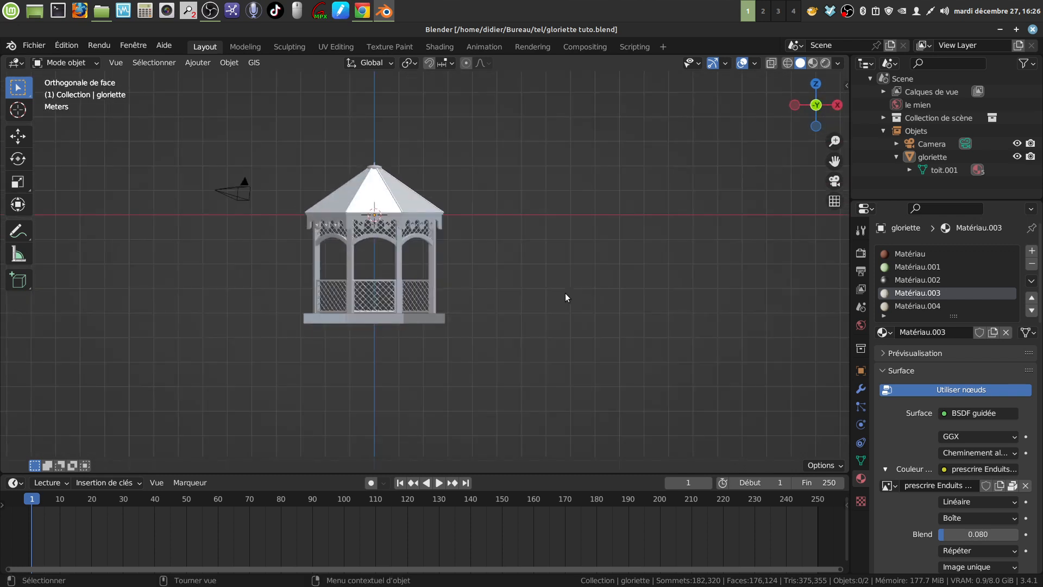
shift+middle_drag(490, 313, 561, 293)
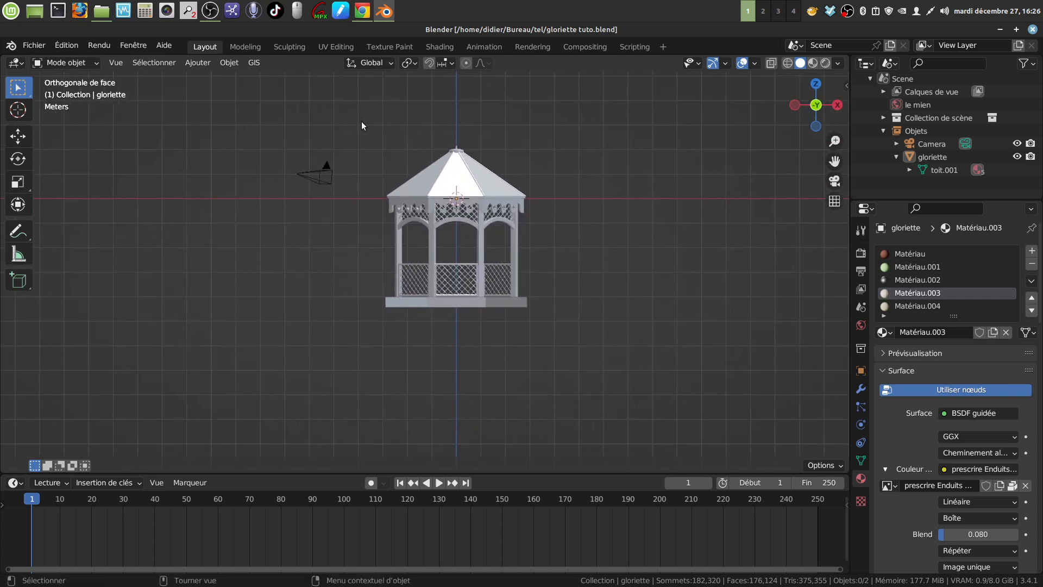
click(191, 63)
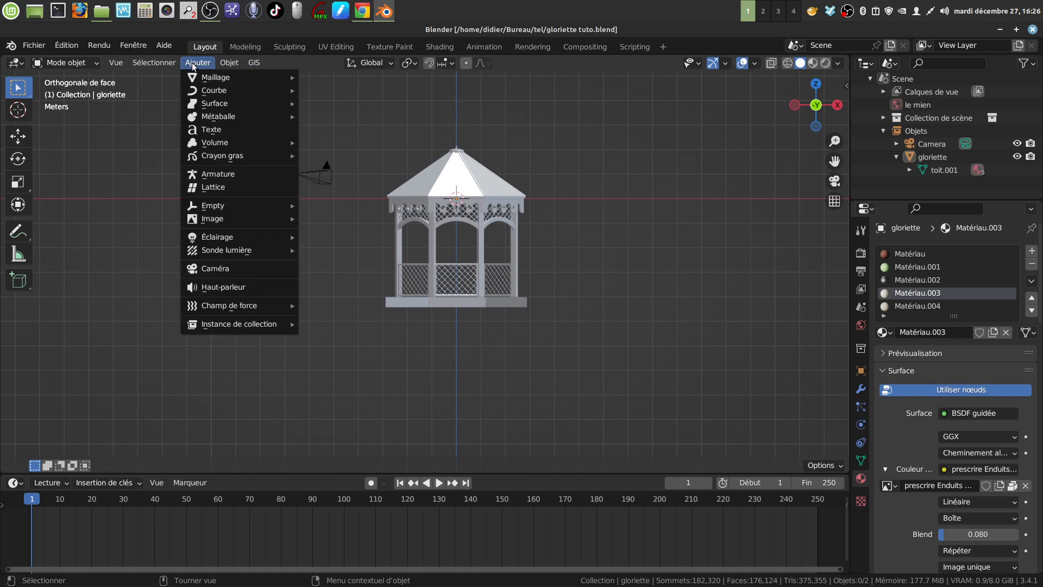
mouse_move(211, 79)
click(337, 80)
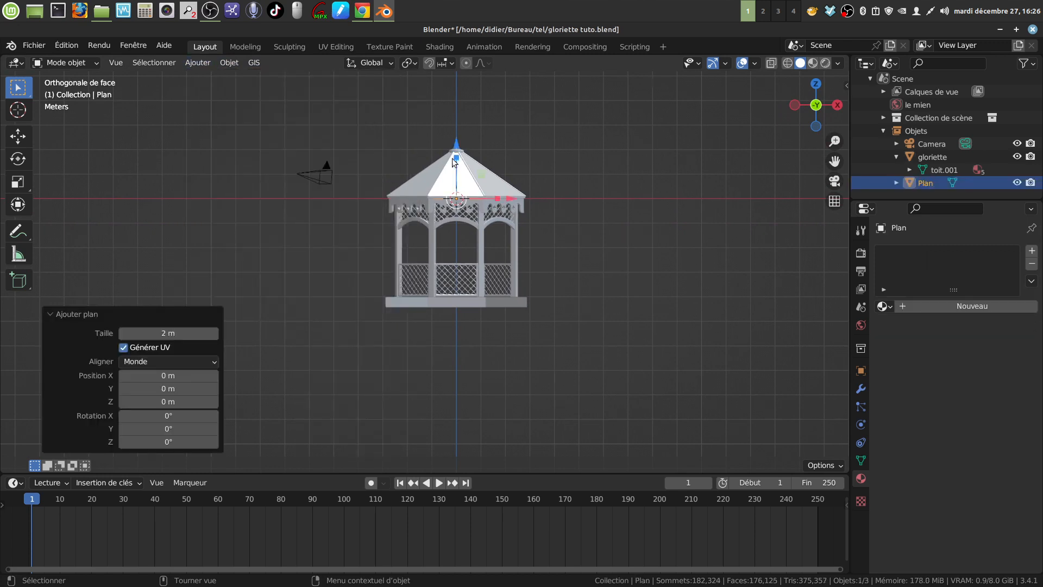
Lower the plane about 4.48 m along Z to the gazebo's base and scale it up by about 9.3
key(g)
key(z)
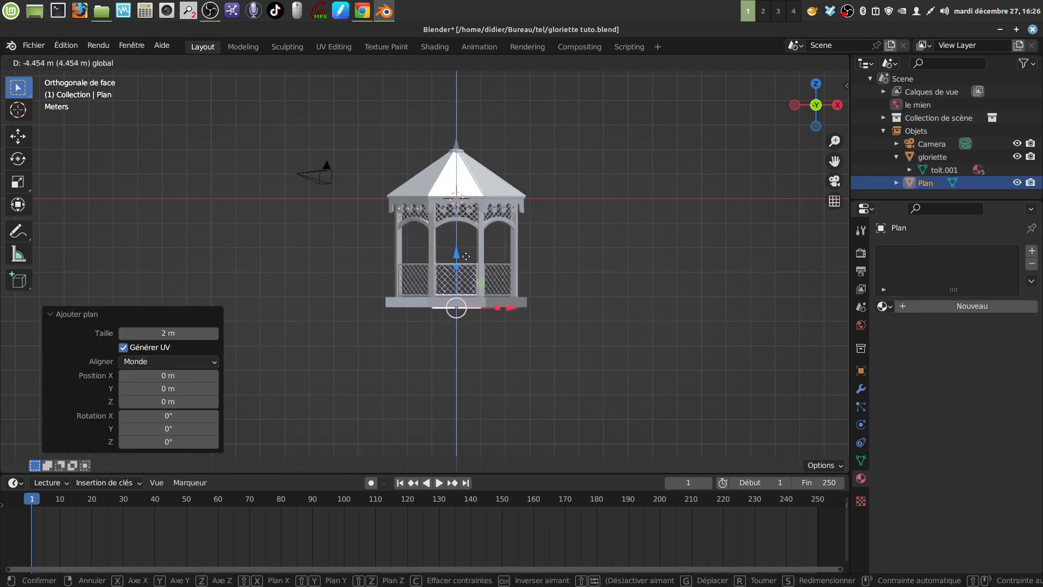
click(469, 256)
key(s)
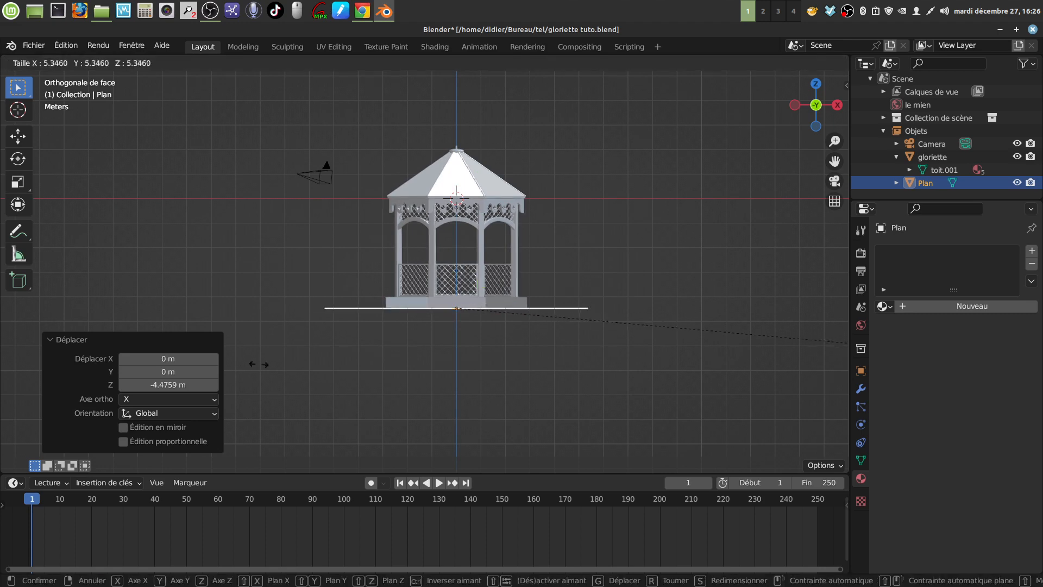
click(715, 361)
Shift the ground plane about -5.2 m along X and about -4.53 m along Y relative to the gazebo
middle_drag(715, 361, 529, 298)
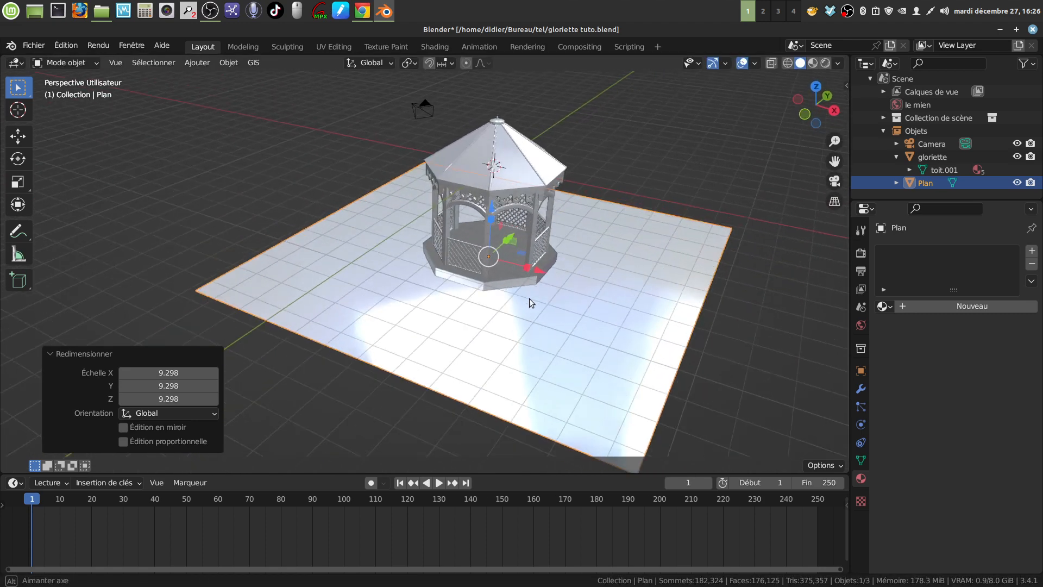
drag(541, 268, 449, 245)
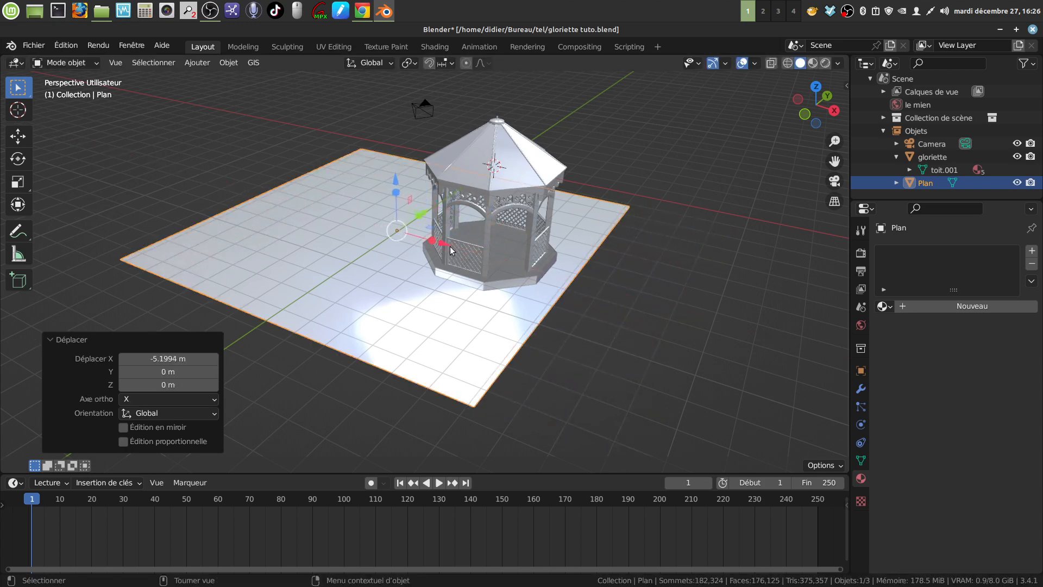
middle_drag(449, 245, 467, 227)
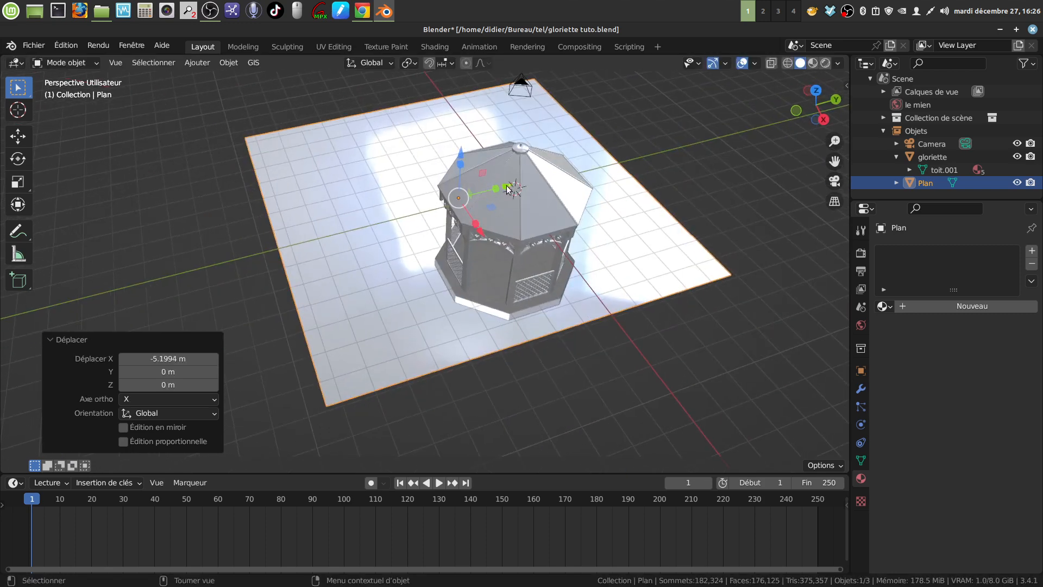
drag(509, 190, 429, 235)
middle_drag(430, 235, 524, 201)
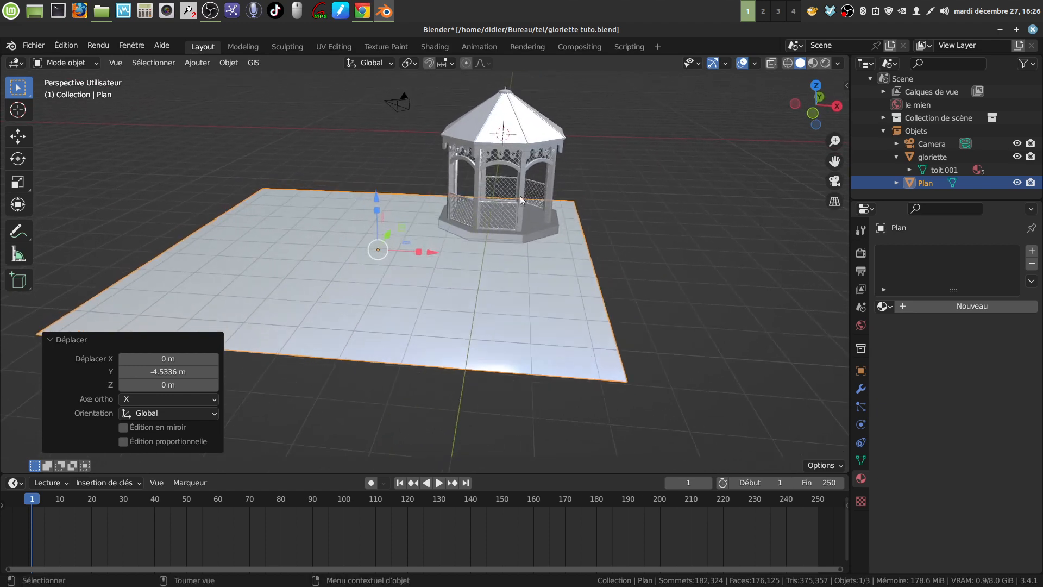
Add a sun light and move it beyond the plane's corner, about 9.16 m in X and 6.64 m in Y
middle_drag(229, 276, 451, 359)
scroll(442, 363, down, 2)
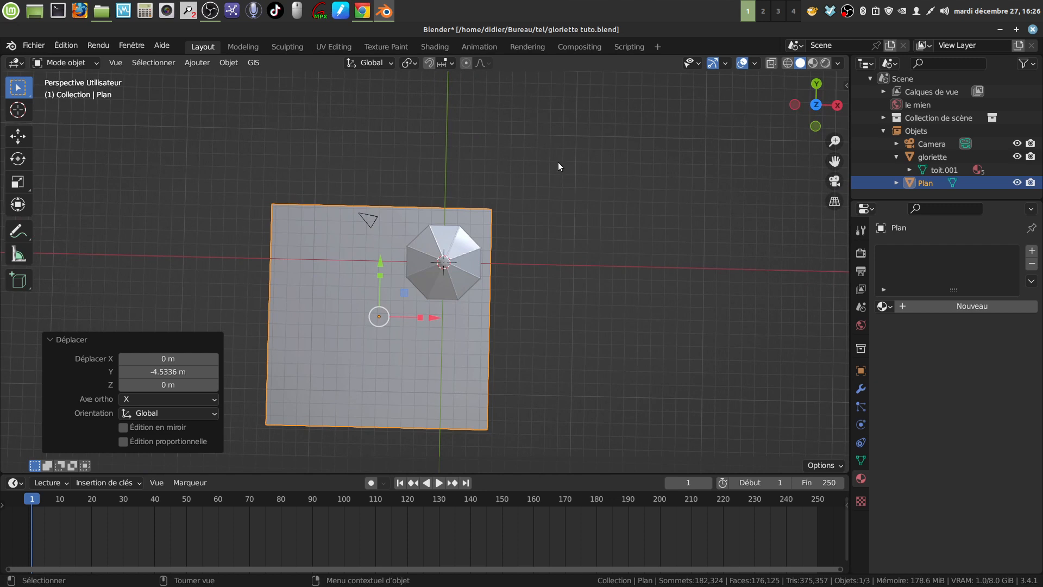
click(196, 63)
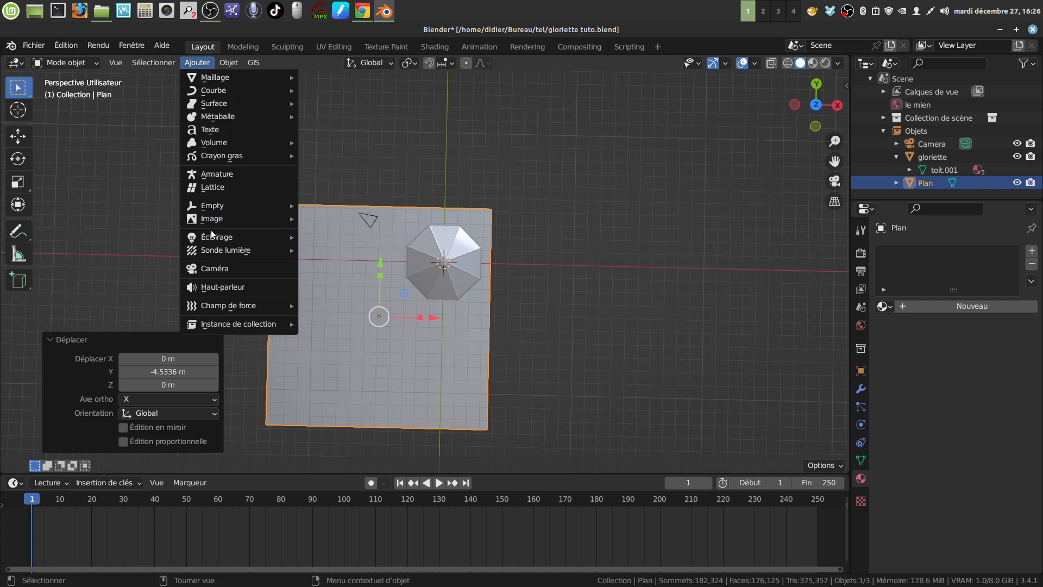
mouse_move(212, 237)
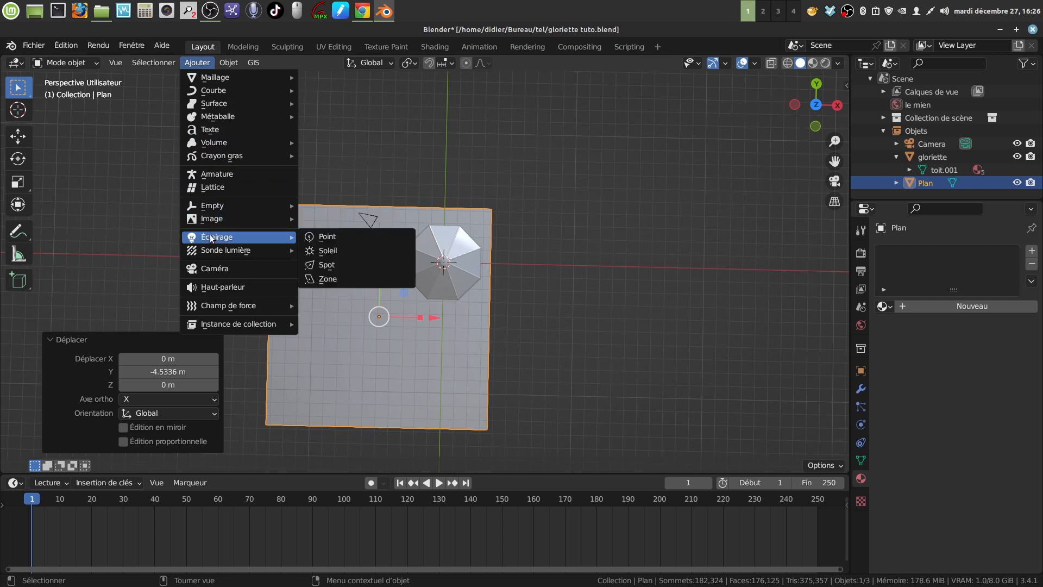
click(324, 251)
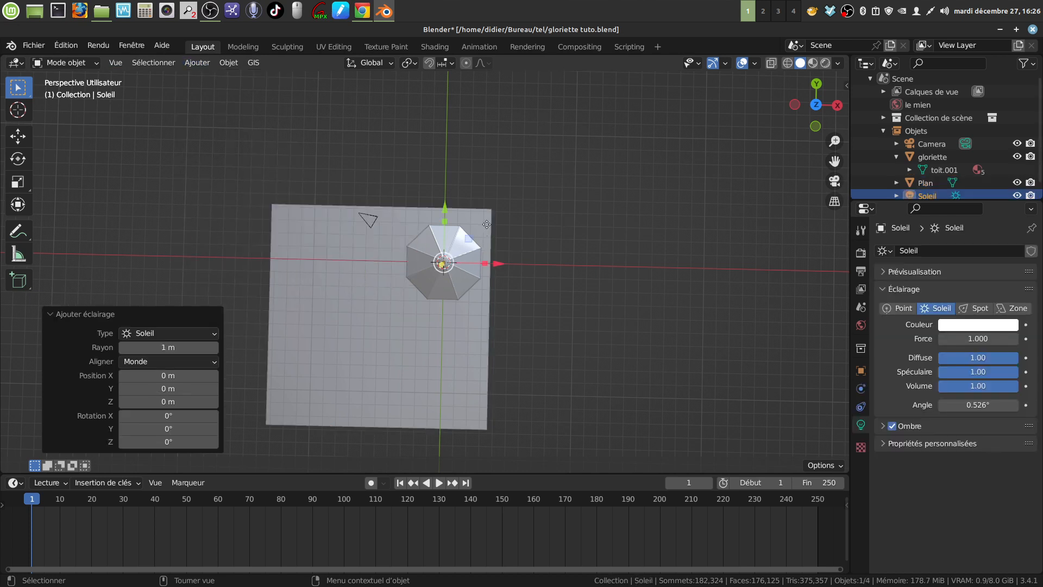
key(g)
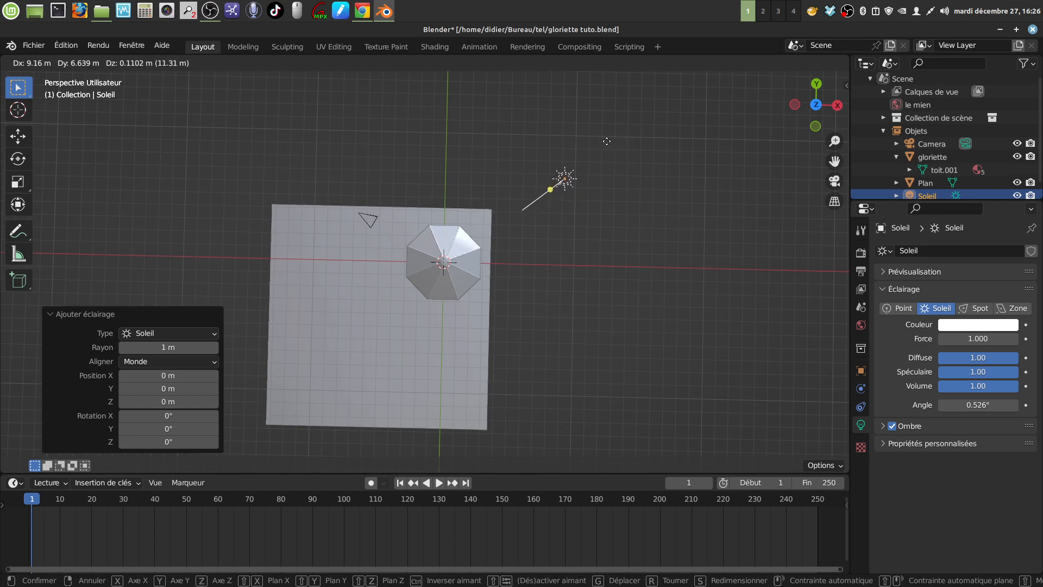
click(607, 141)
Rotate the sun light about 78° in a side-on view so its beam points toward the gazebo
middle_drag(580, 224, 500, 88)
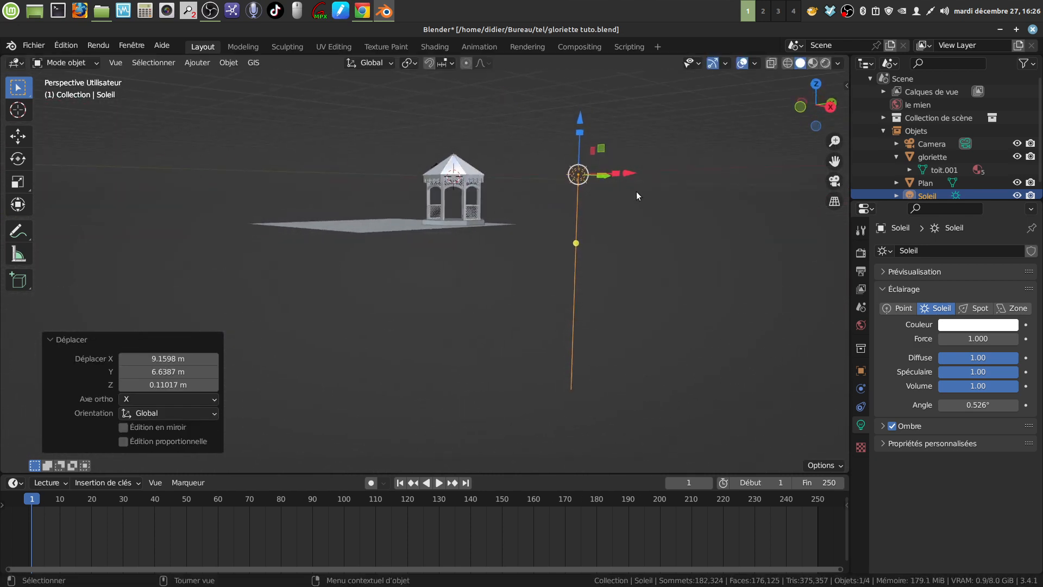
key(r)
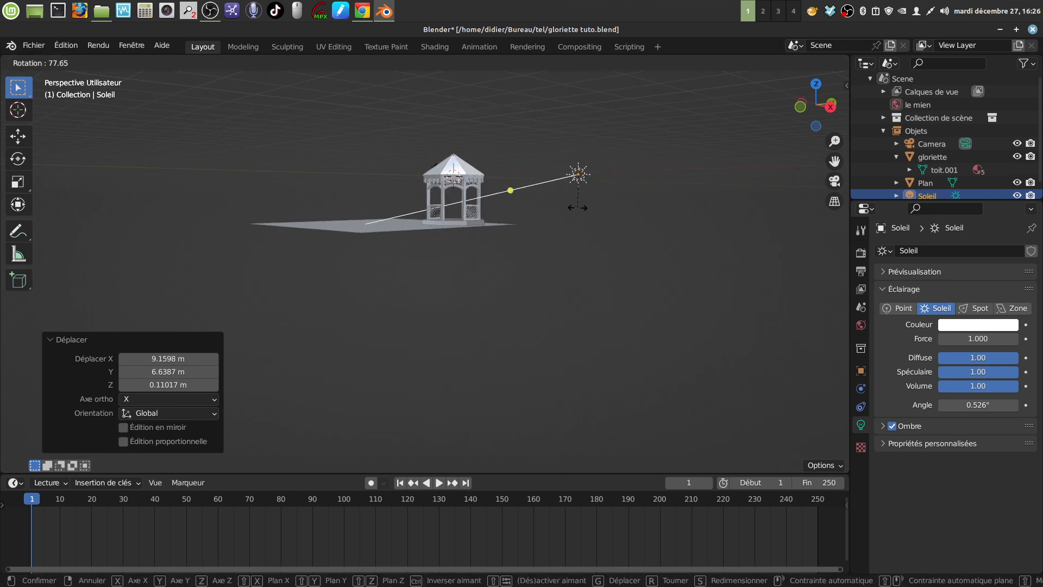
click(578, 208)
Raise the sun light about 2.89 m along Z and rotate it about -9.93° in the view to steepen its beam
drag(580, 119, 582, 85)
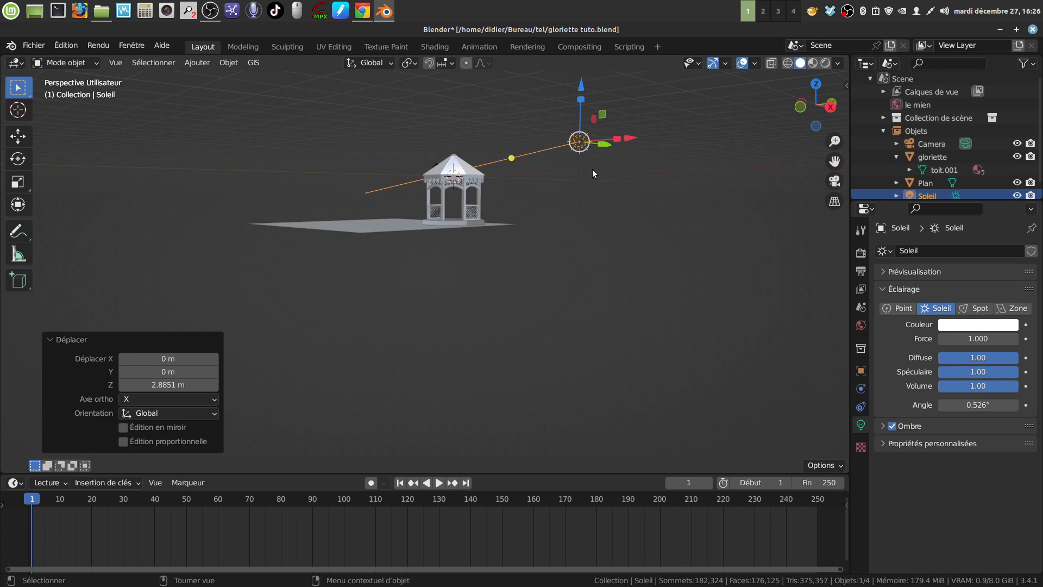
key(r)
click(558, 175)
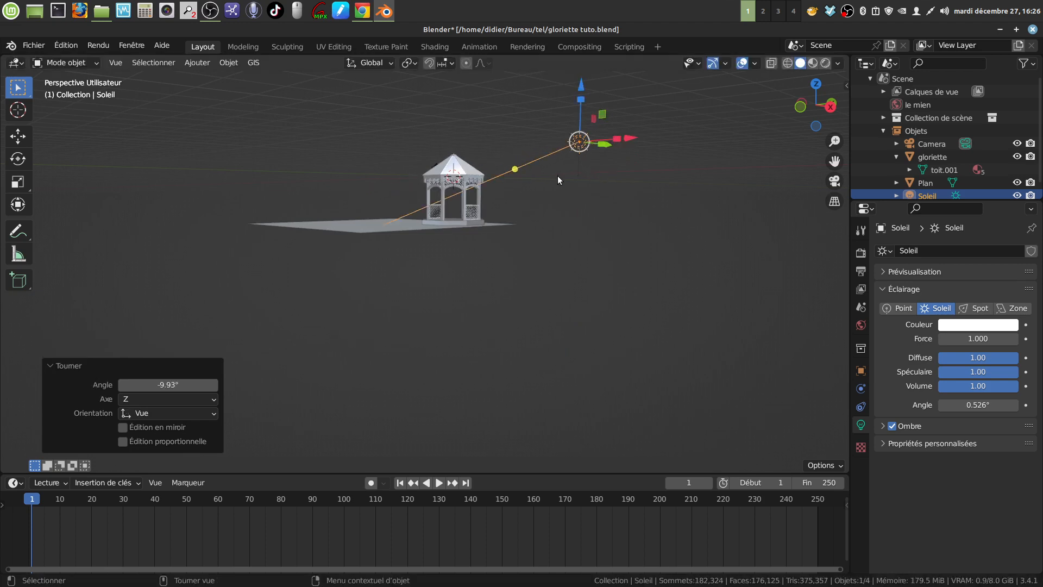
Rotate the sun light about -4.54° around the global Z axis
middle_drag(557, 175, 660, 265)
key(r)
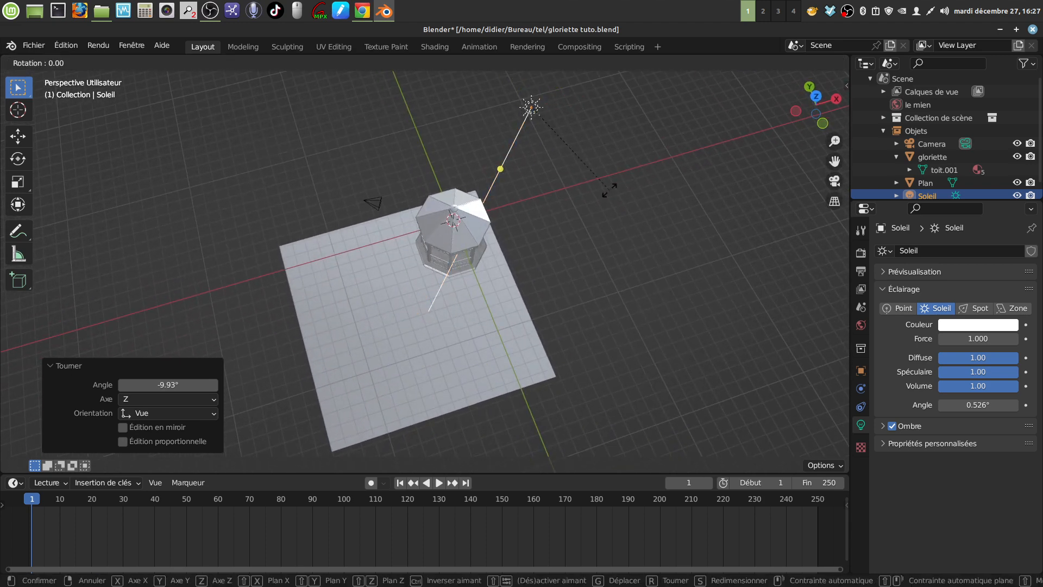
key(z)
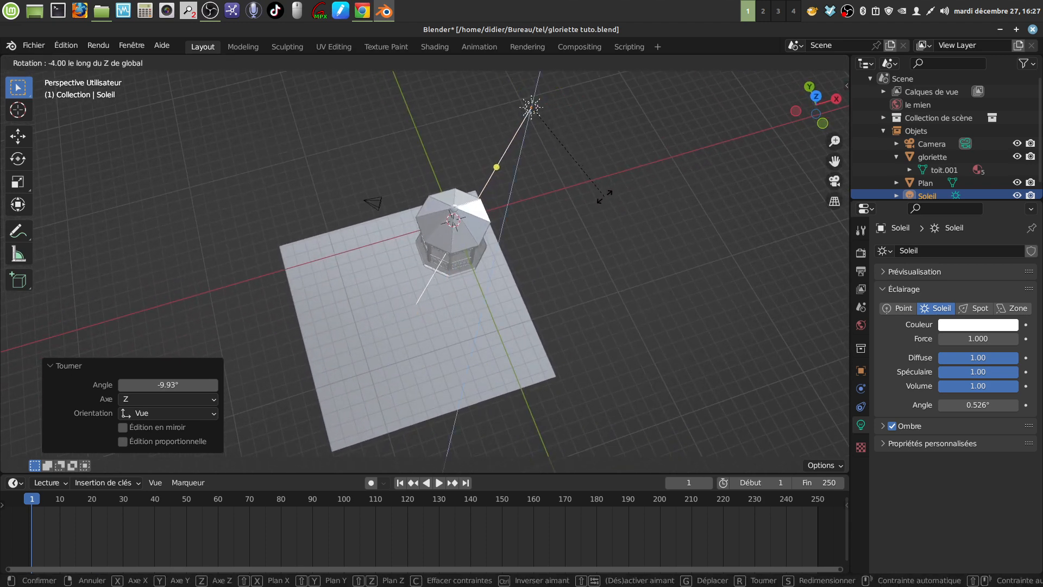
click(603, 198)
Align the active camera with a low front view of the gazebo on the ground plane
middle_drag(604, 197, 448, 299)
scroll(526, 241, up, 4)
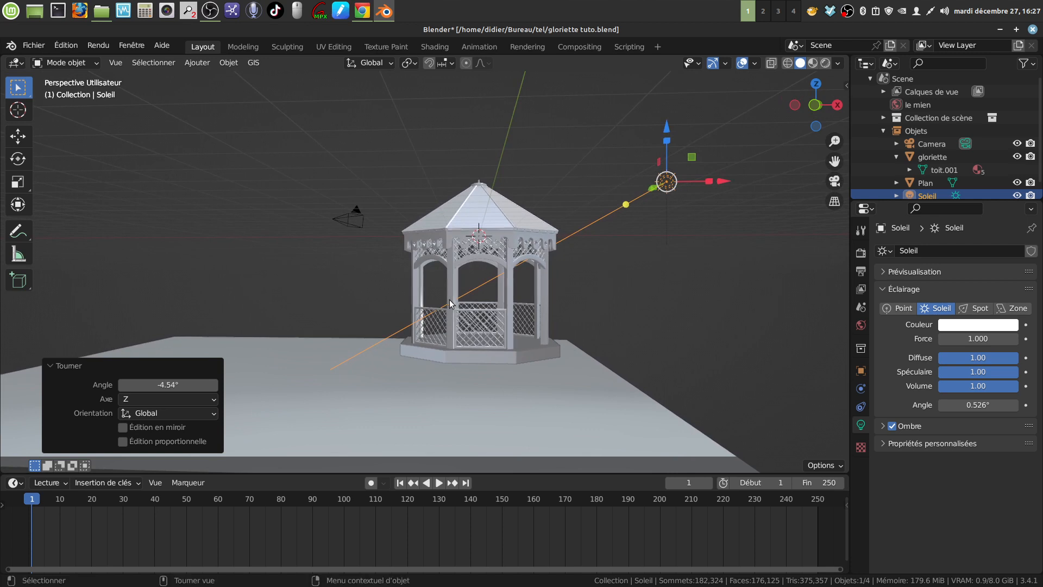
key(ctrl+alt+KP_0)
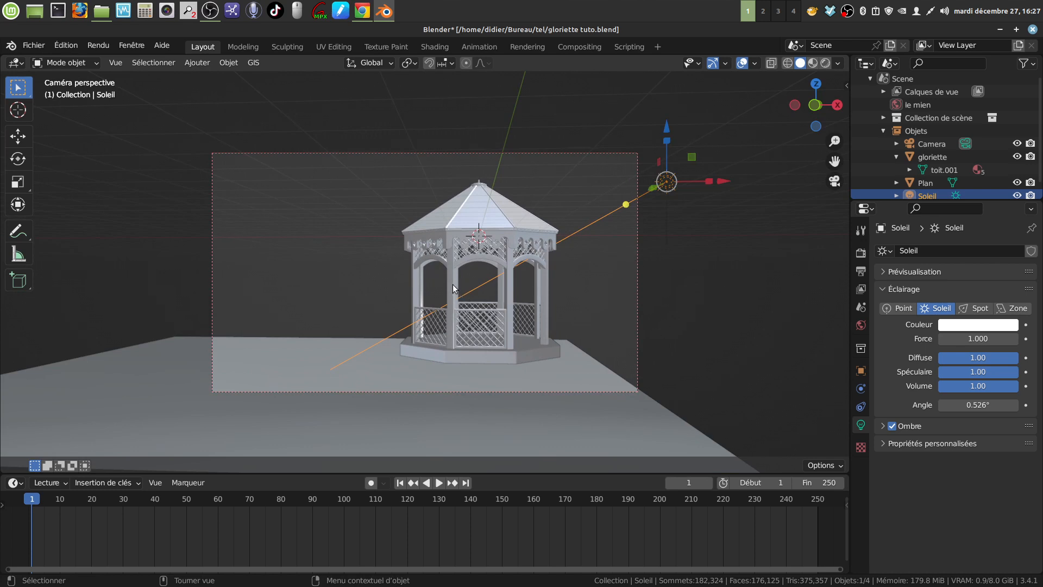
Lock the camera to the view and reframe the gazebo right of centre inside the camera frame
key(q)
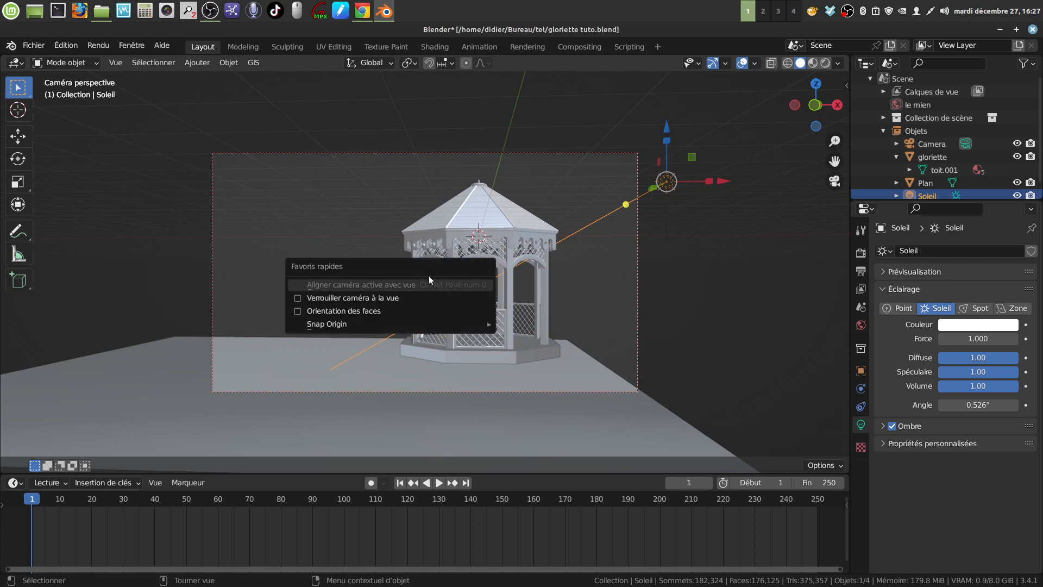
click(300, 297)
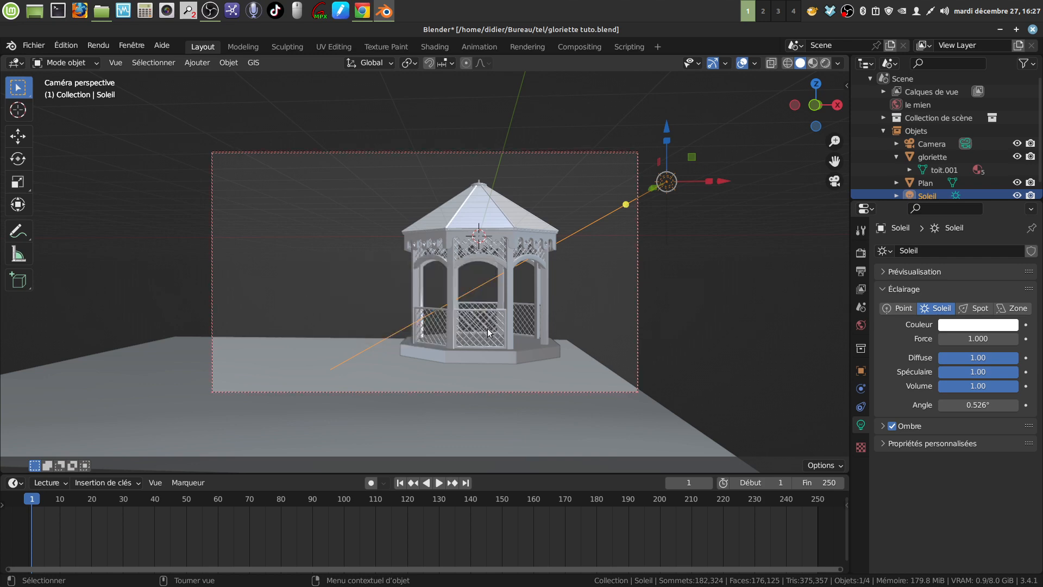
mouse_move(487, 332)
middle_down()
mouse_move(490, 346)
mouse_move(500, 305)
mouse_move(490, 339)
mouse_move(494, 326)
middle_up()
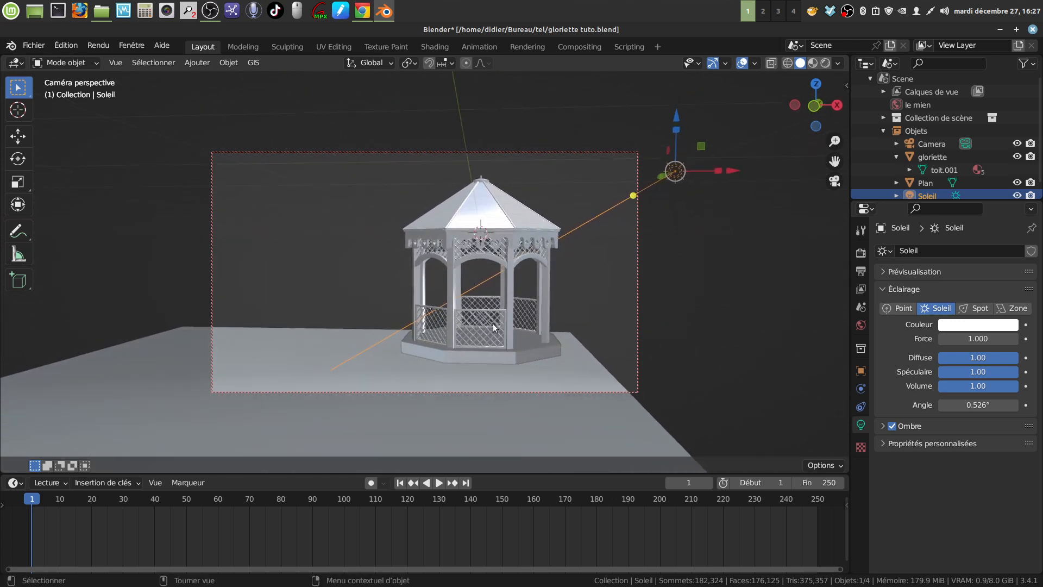
scroll(494, 327, down, 2)
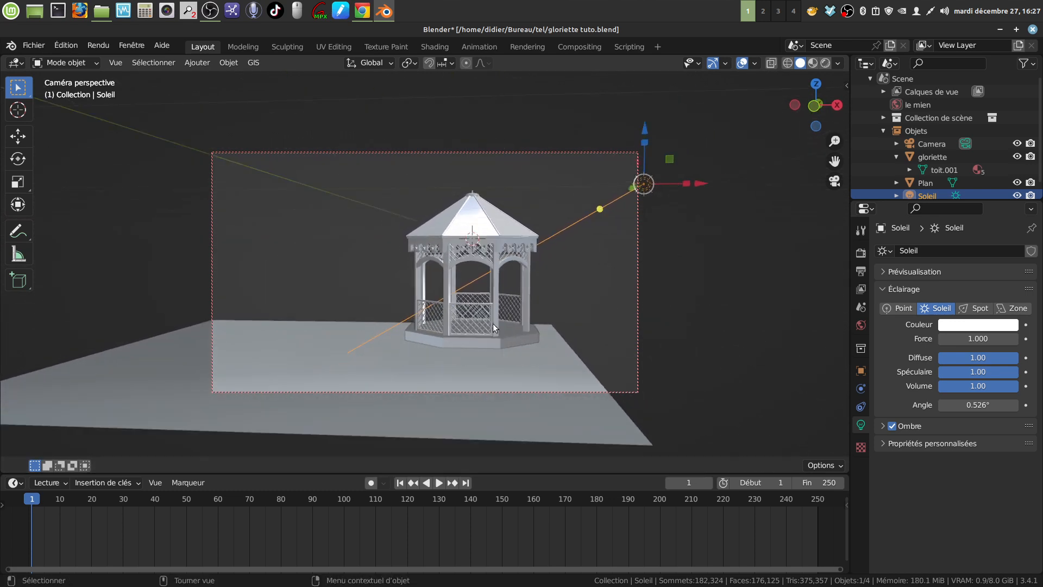
scroll(493, 323, up, 1)
mouse_move(493, 324)
shift+middle_down()
mouse_move(511, 311)
mouse_move(511, 320)
shift+middle_up()
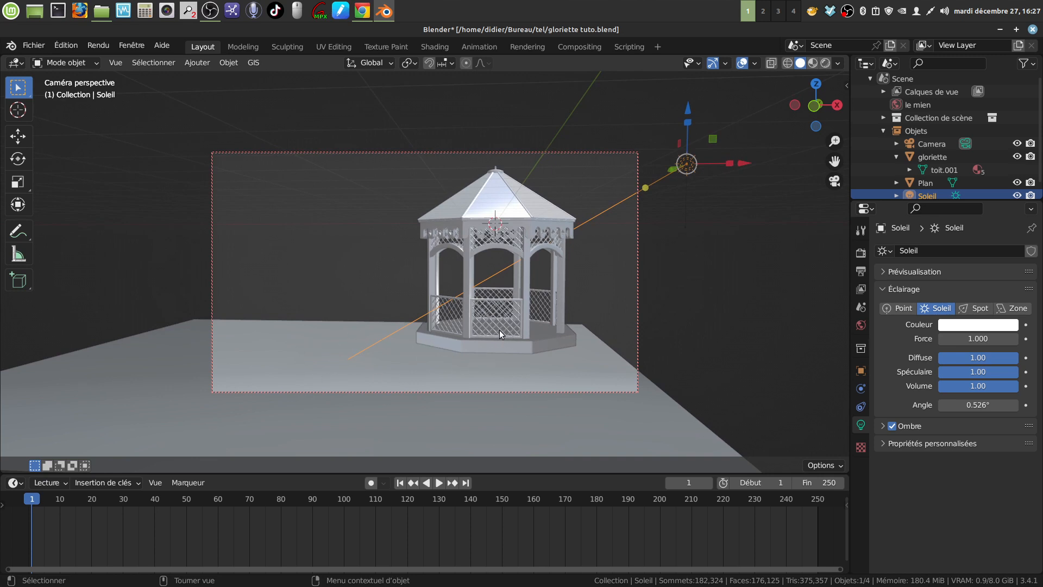
Turn off locking the camera to the view so the framing around the gazebo stays fixed
key(q)
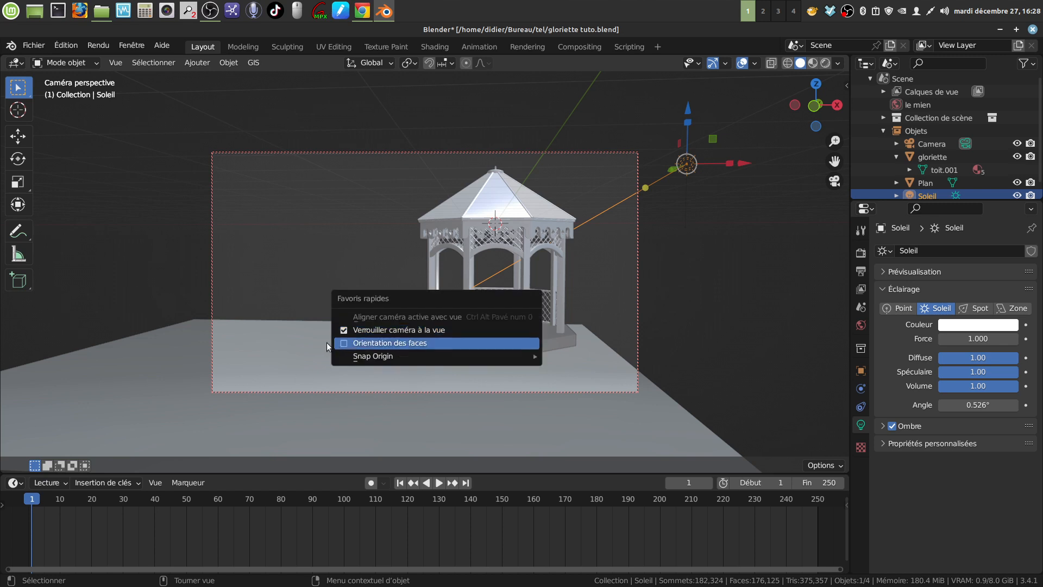
click(346, 331)
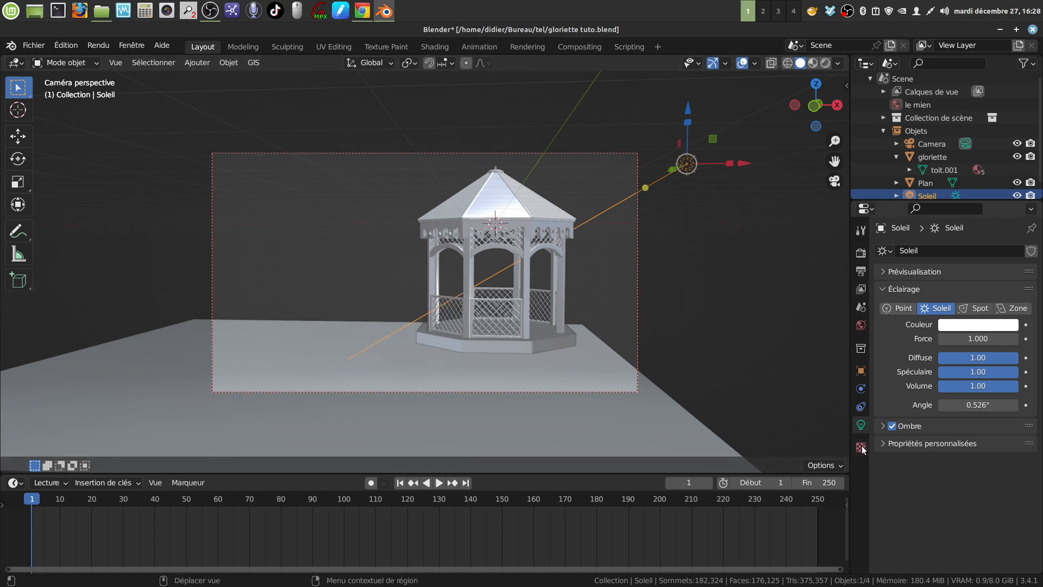
Lower the strength of the world background that uses the studio025.exr environment image
click(861, 325)
scroll(956, 415, down, 3)
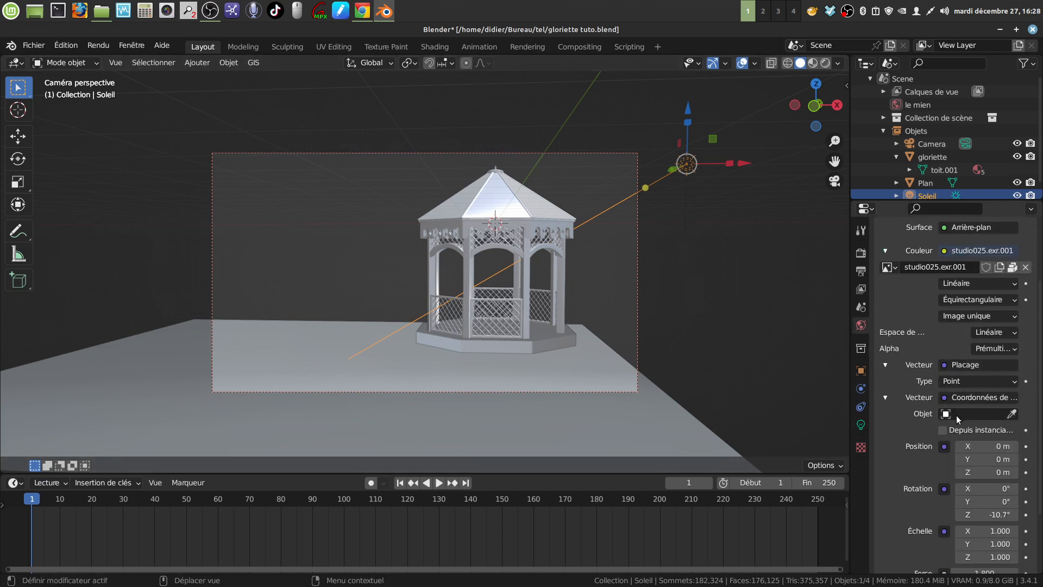
scroll(954, 416, down, 4)
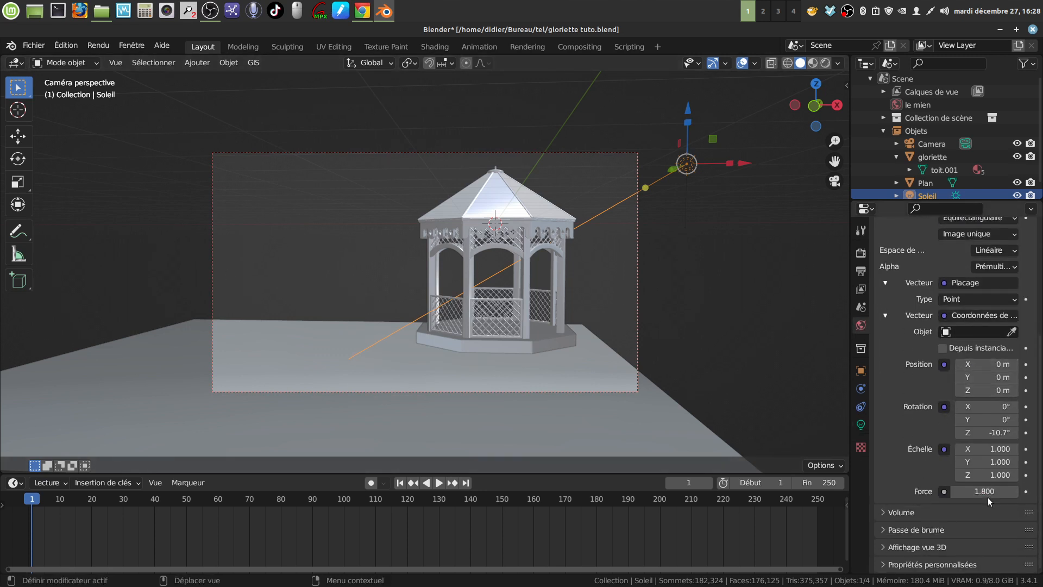
drag(986, 493, 960, 492)
Set the sun light's strength to 5 and display the viewport in rendered shading
click(861, 424)
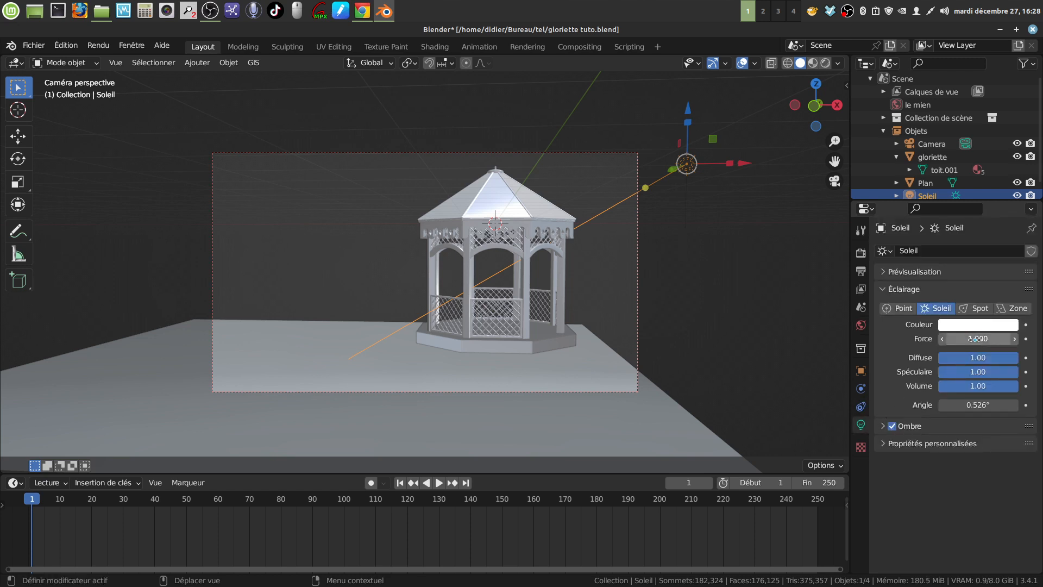
click(965, 341)
click(948, 339)
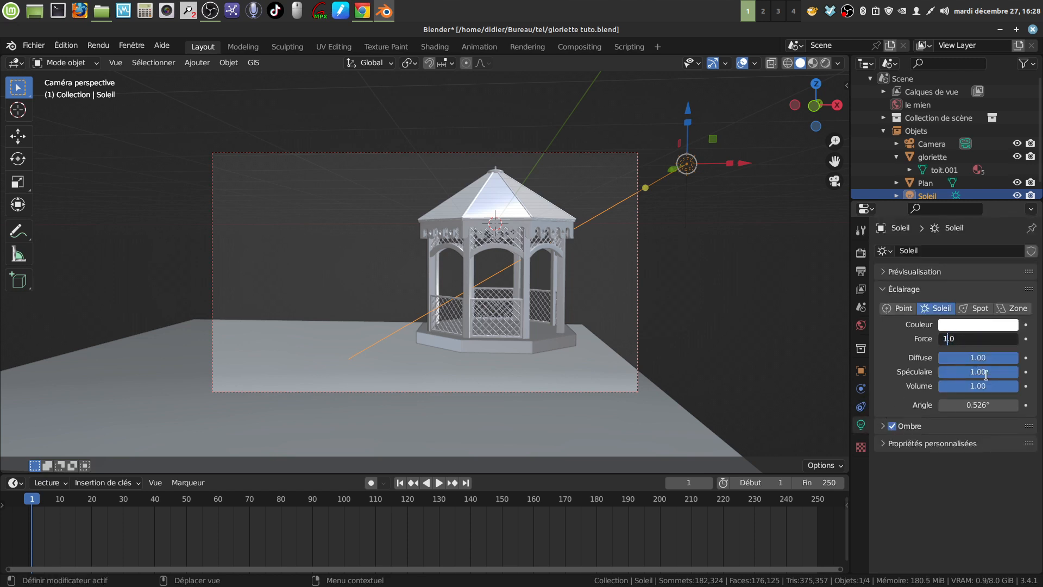
key(BackSpace)
text(5)
key(Return)
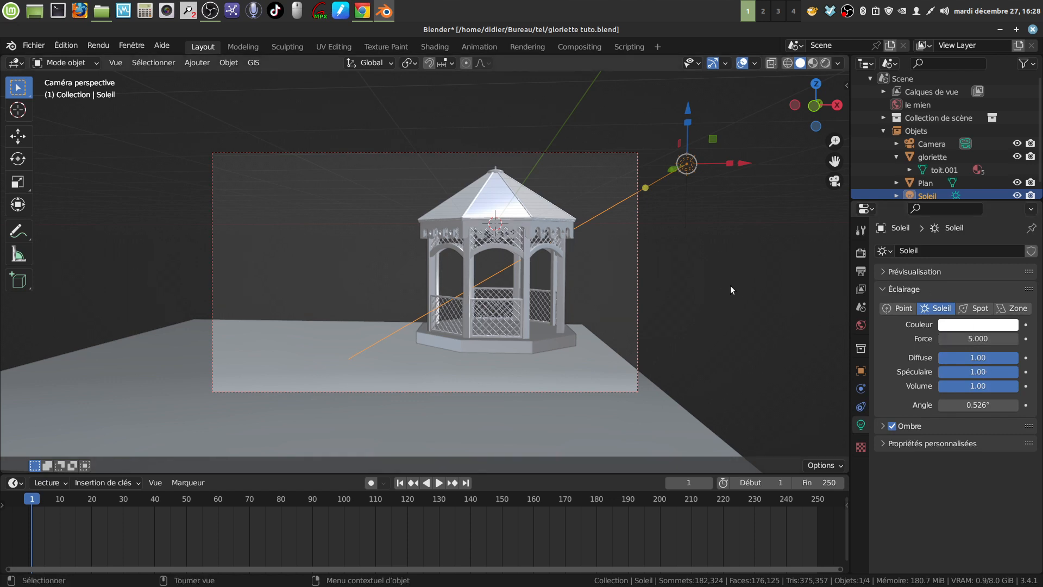
click(825, 63)
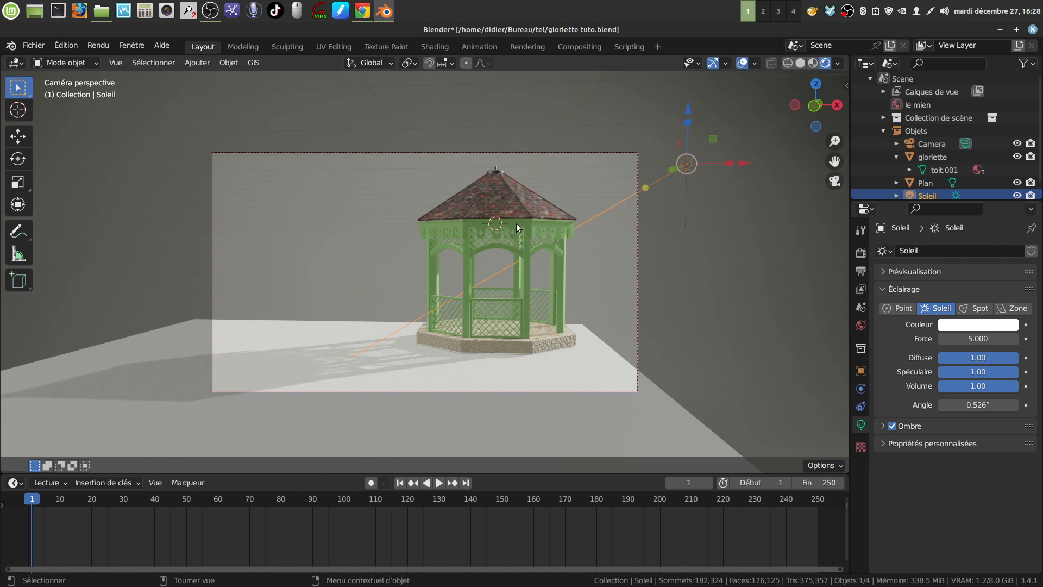
Recolour the gazebo's Matériau.001 base colour to a slightly darkened blue with hue 0.625 and saturation 0.570
click(454, 230)
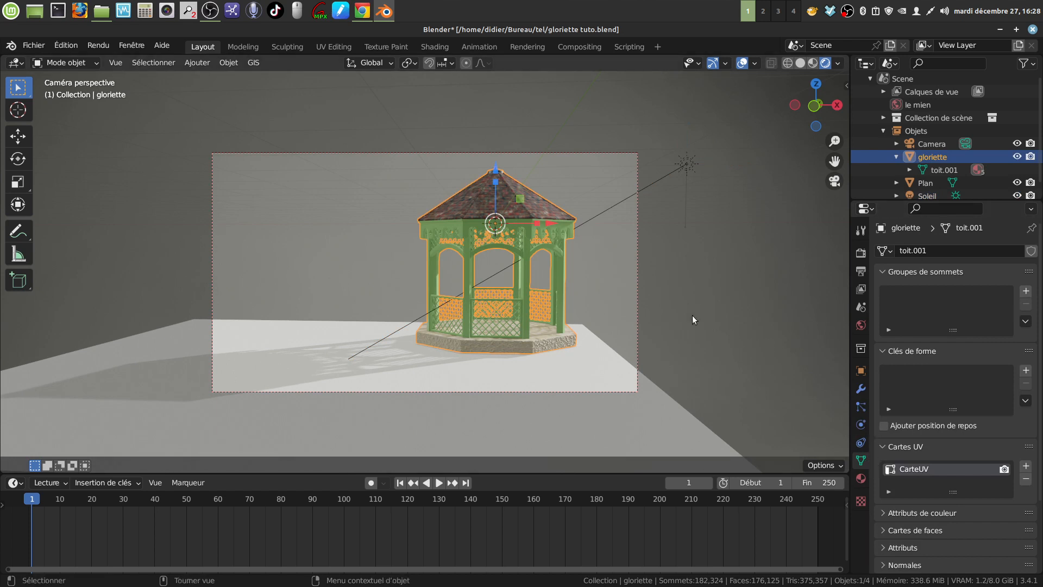
click(863, 477)
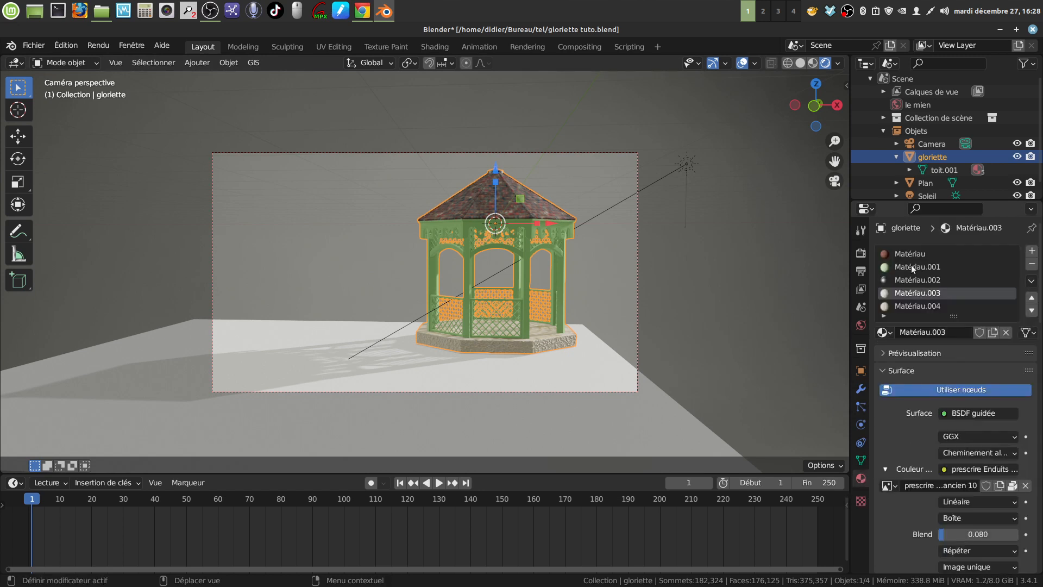
click(912, 267)
click(949, 473)
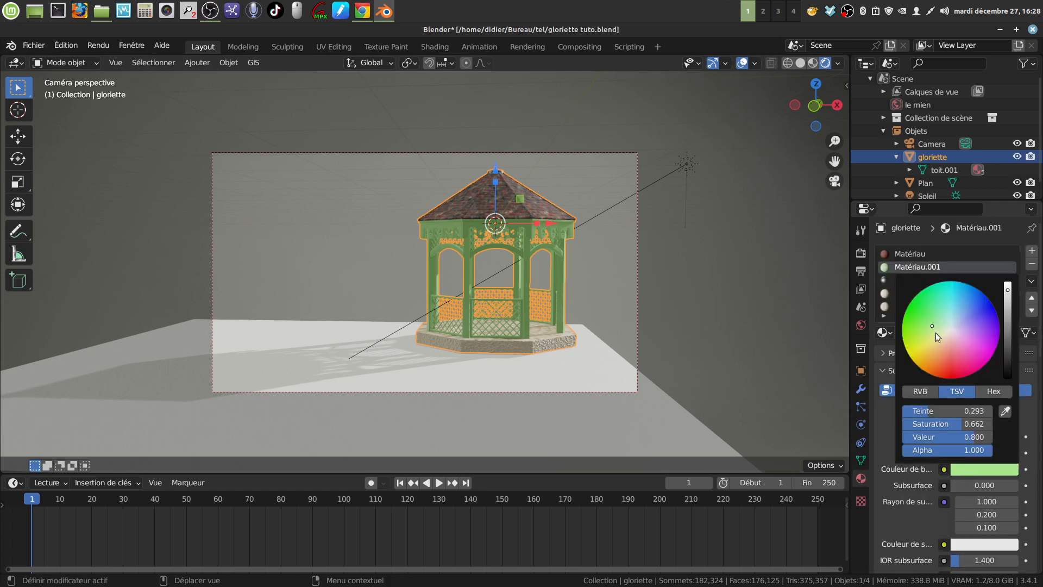
drag(934, 325, 961, 318)
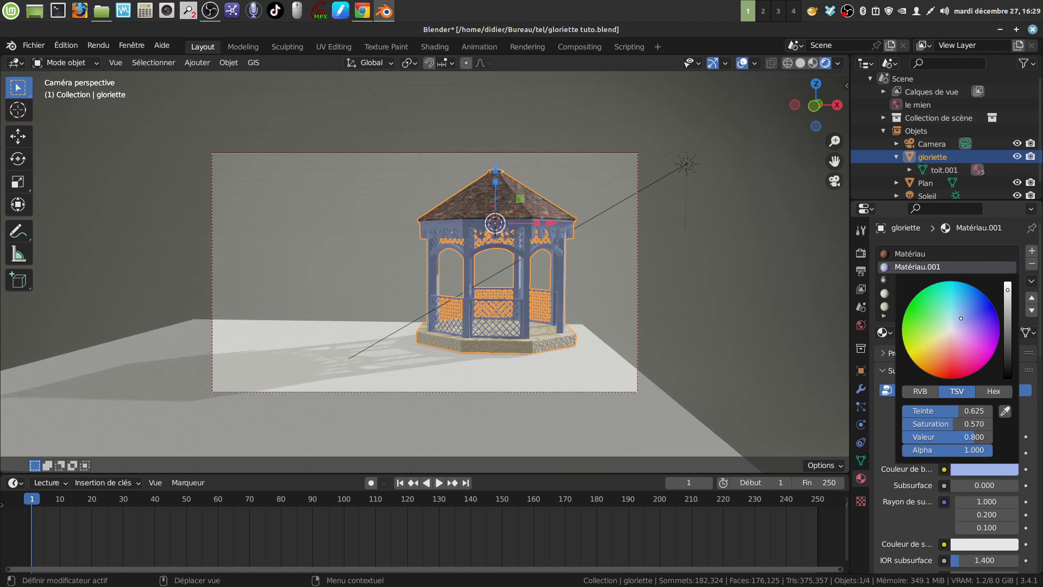
drag(1007, 292, 1008, 299)
click(687, 299)
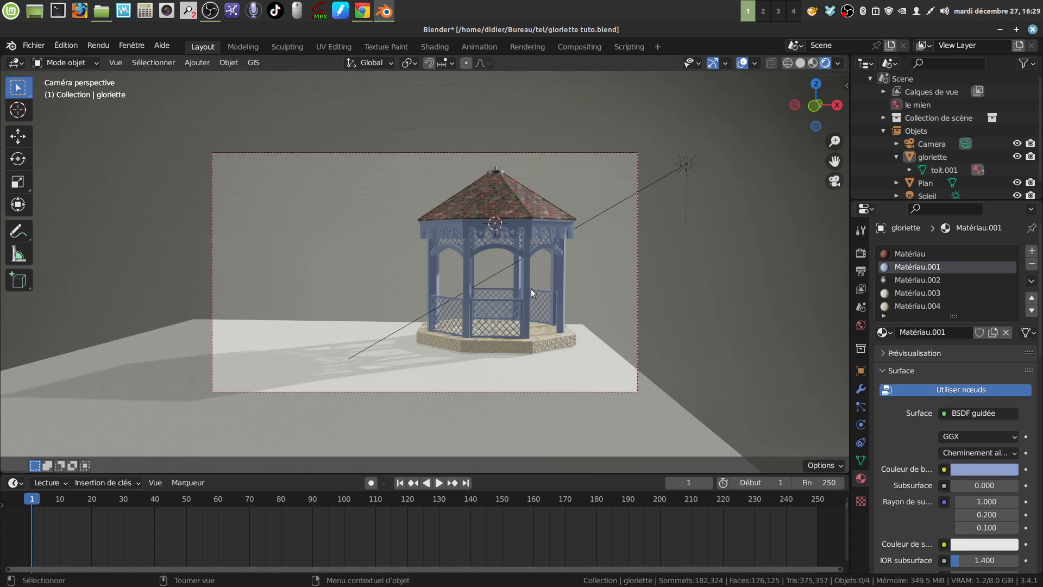
Switch the scene's render engine to Cycles
click(861, 253)
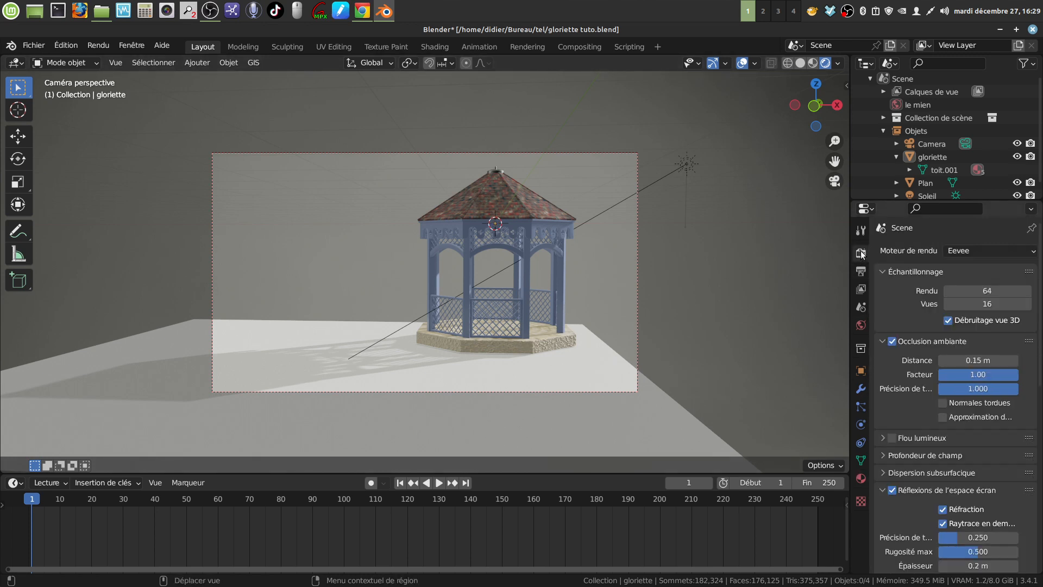
click(1036, 254)
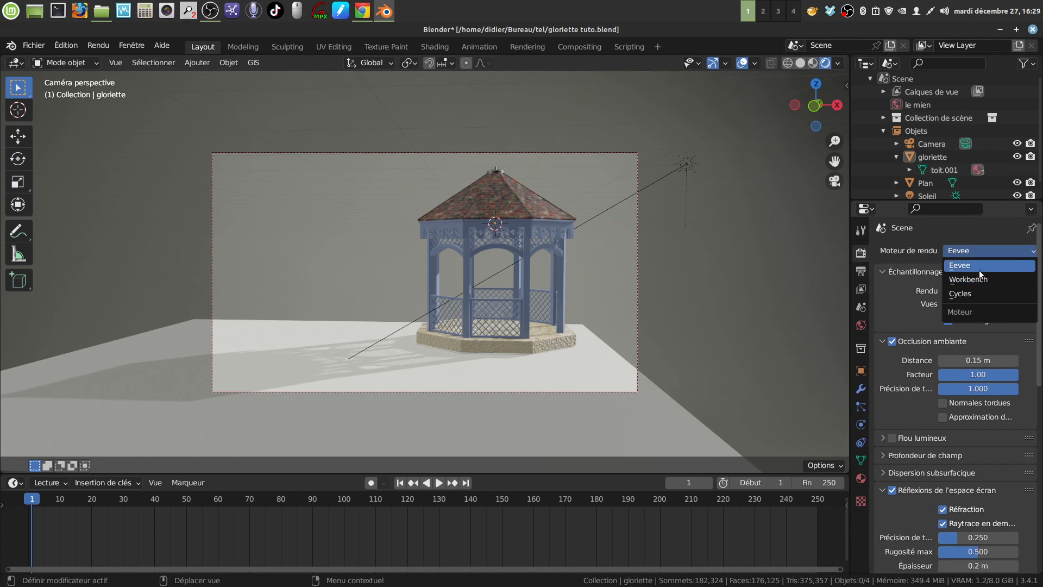
click(967, 293)
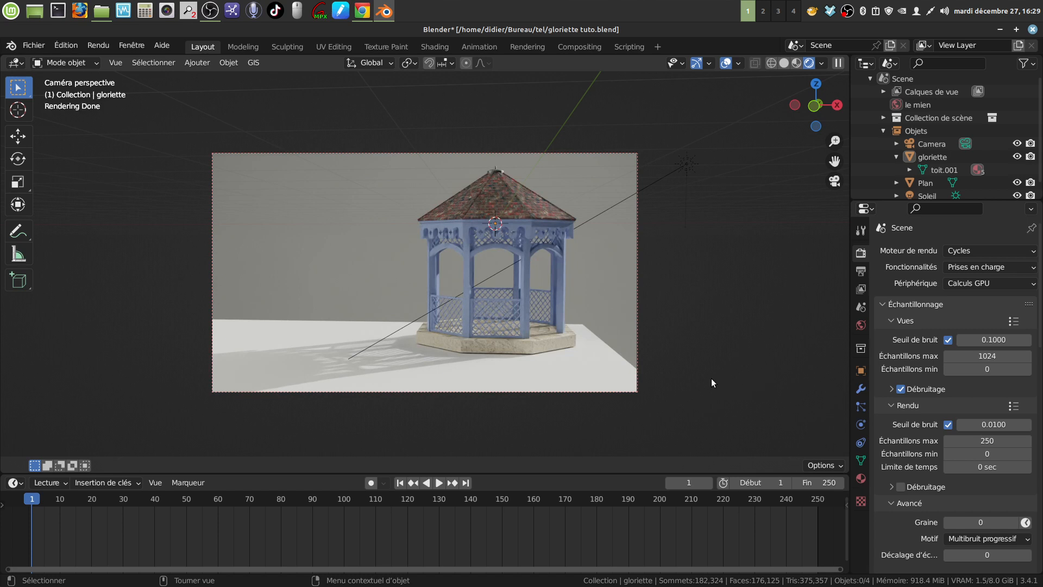
Make the ground plane a shadow catcher in its object visibility settings
click(590, 379)
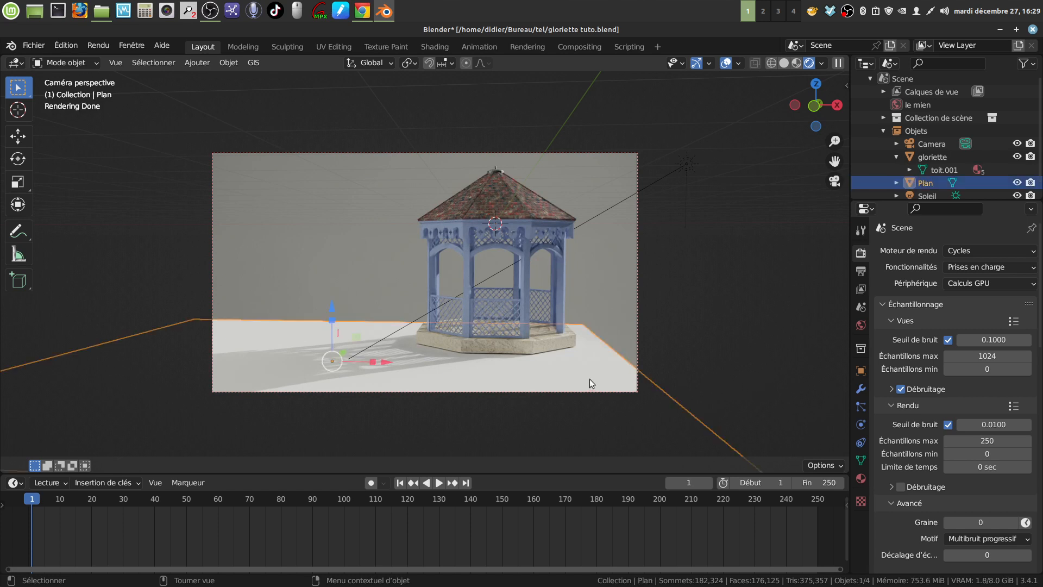
click(861, 372)
scroll(901, 413, down, 5)
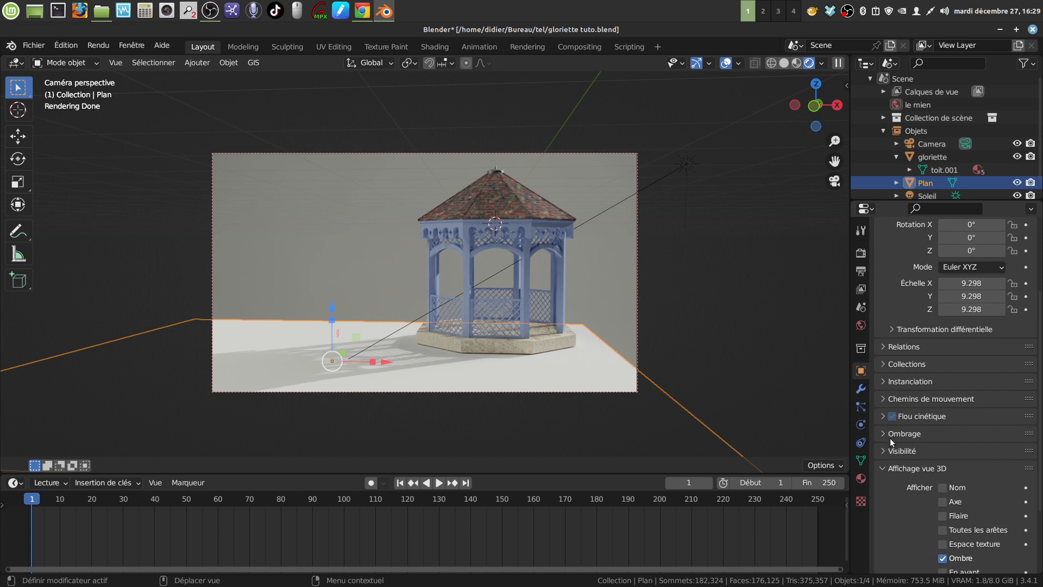
scroll(894, 451, down, 1)
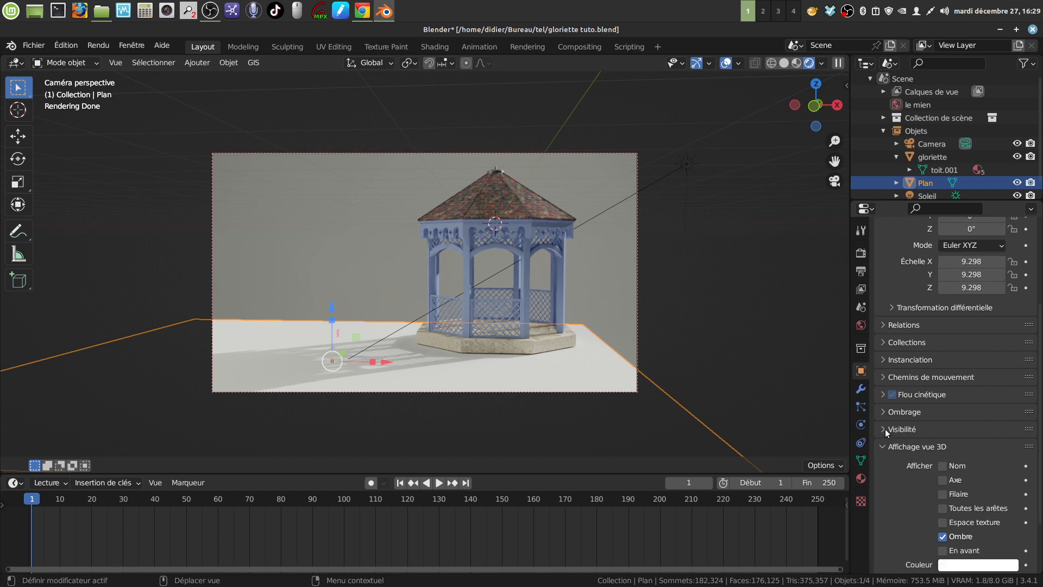
click(885, 429)
scroll(898, 432, down, 3)
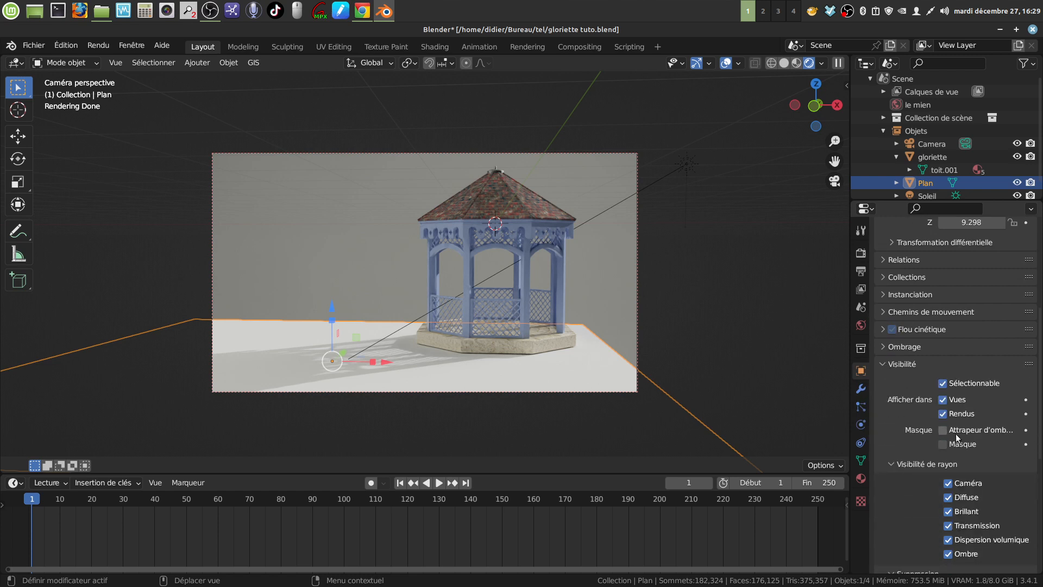
click(942, 430)
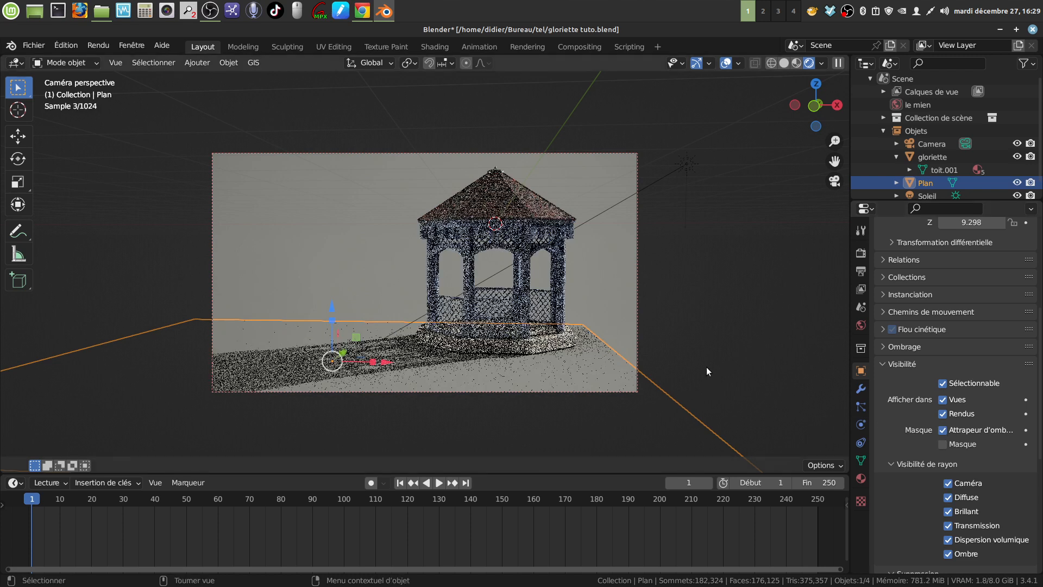
click(721, 336)
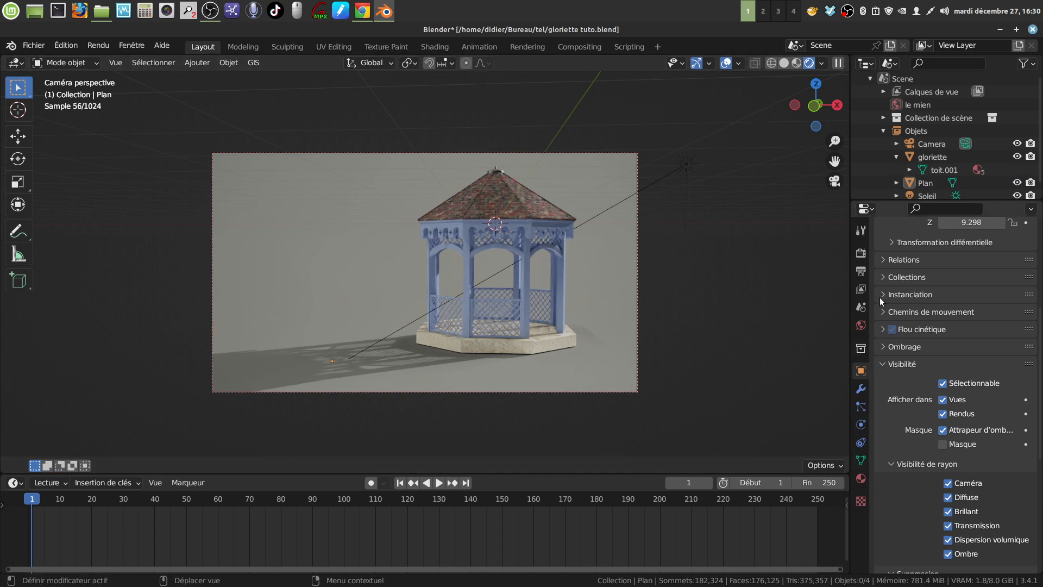
Enable a transparent film background in the Cycles render settings
click(862, 253)
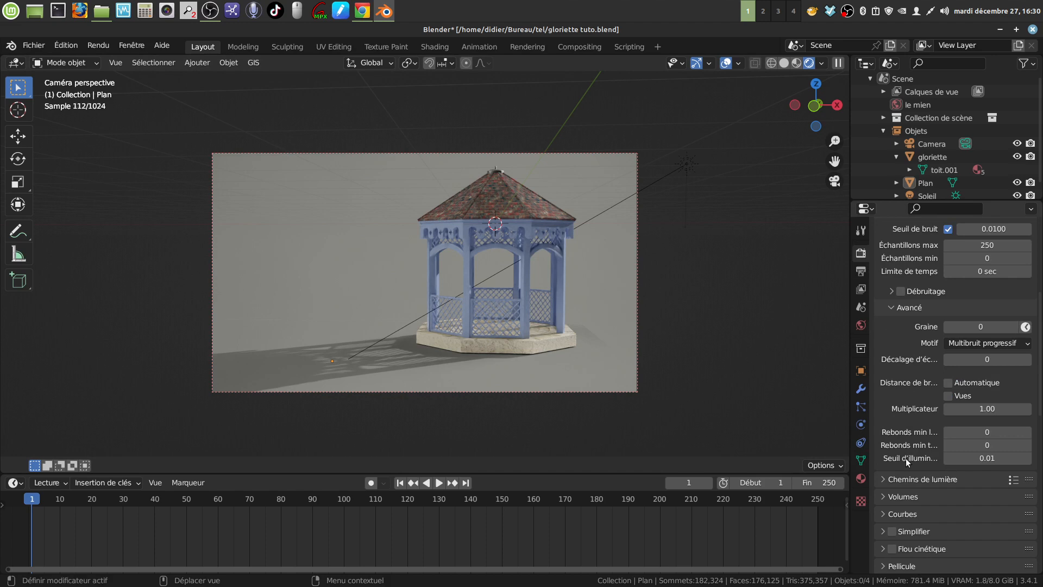
scroll(905, 458, down, 5)
click(883, 435)
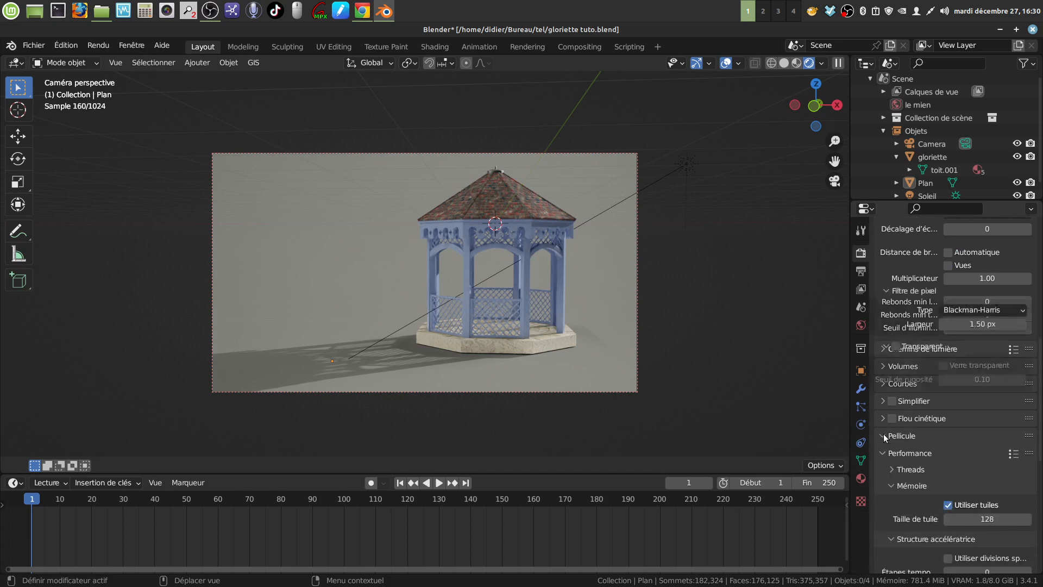
scroll(921, 468, down, 2)
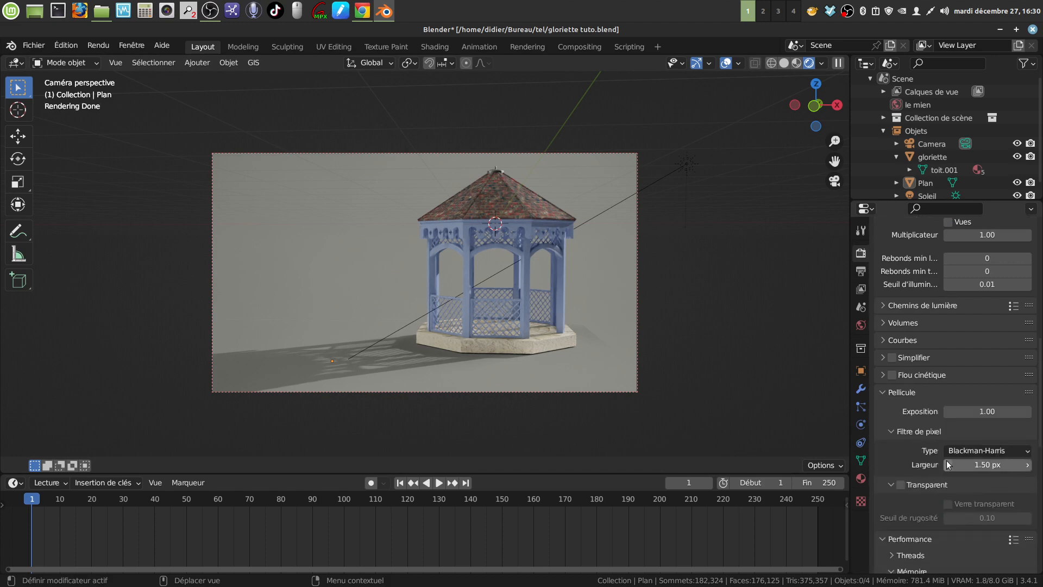
click(901, 484)
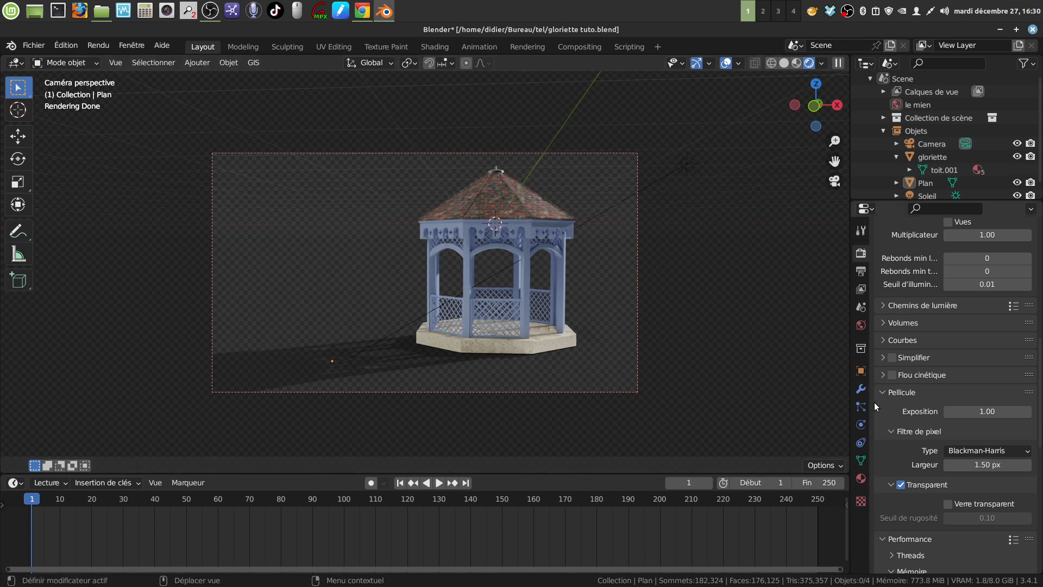
Set the sun light's strength to 7 and dismiss the desktop notification
click(690, 165)
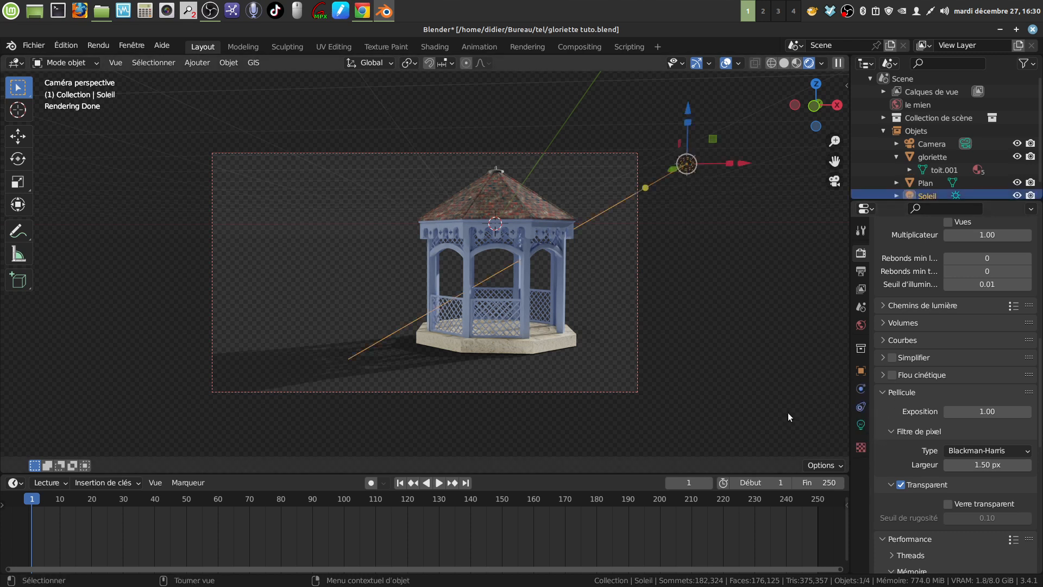
click(861, 424)
click(974, 338)
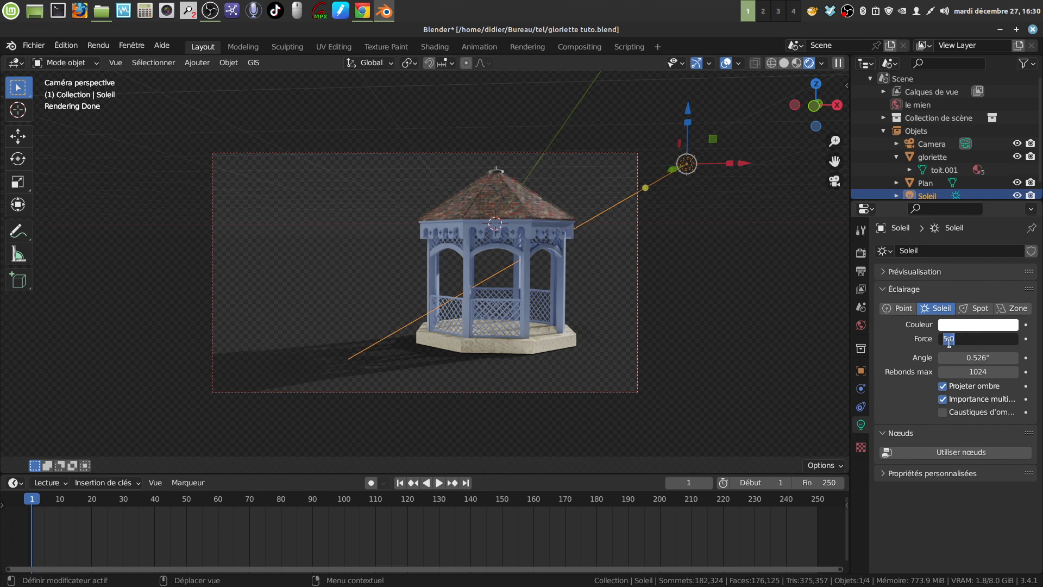
key(BackSpace)
text(7)
key(Return)
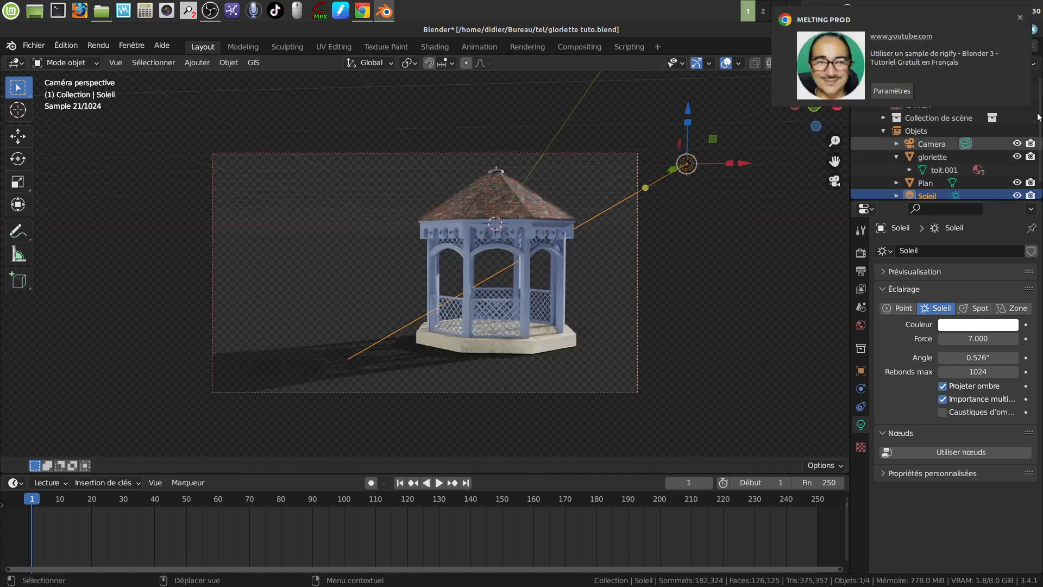
click(1021, 20)
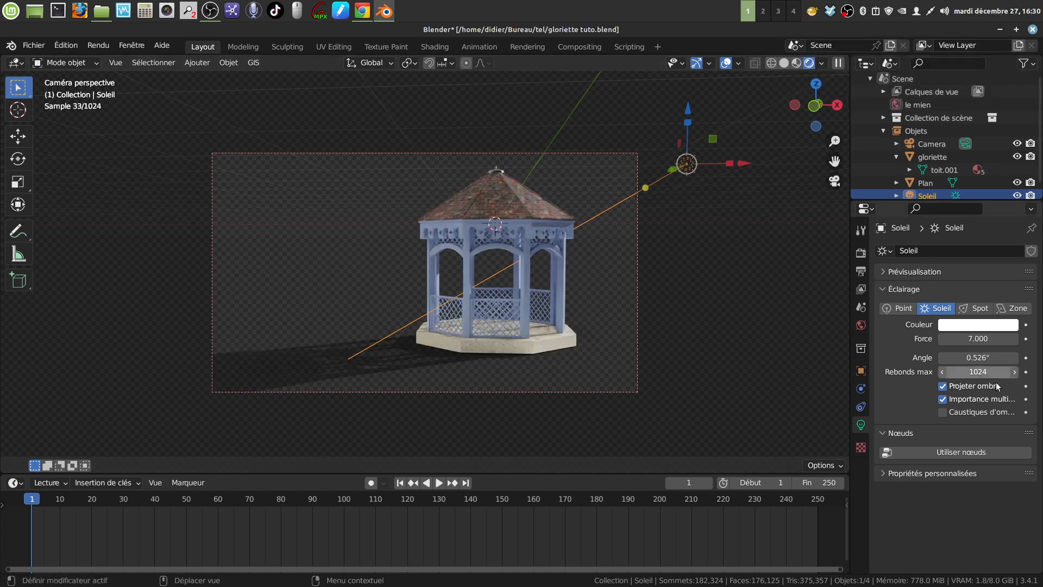
Tint the sun light's colour to a pale warm yellow and deselect the light
click(976, 325)
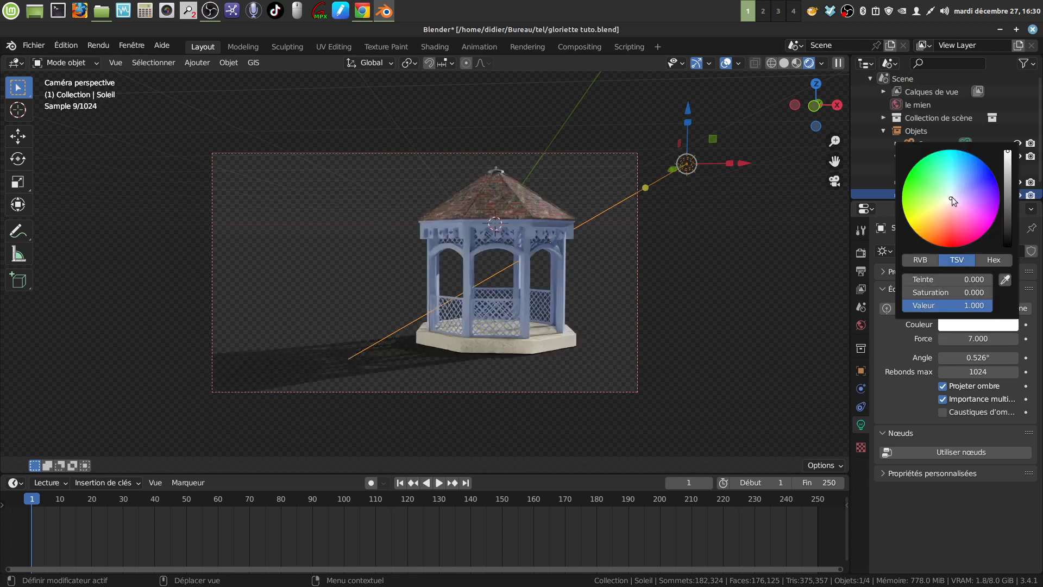
drag(951, 199, 948, 202)
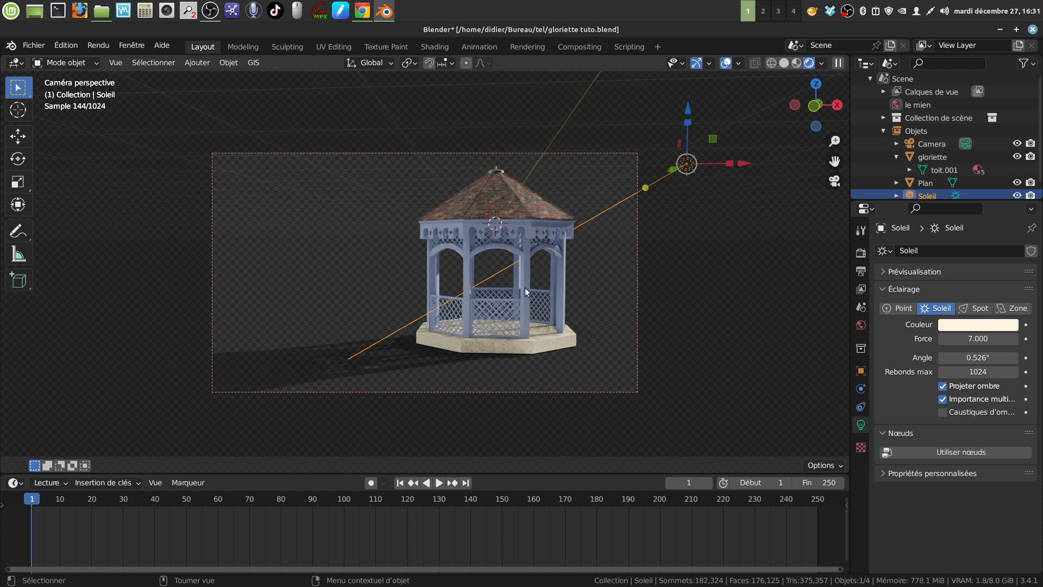
click(683, 334)
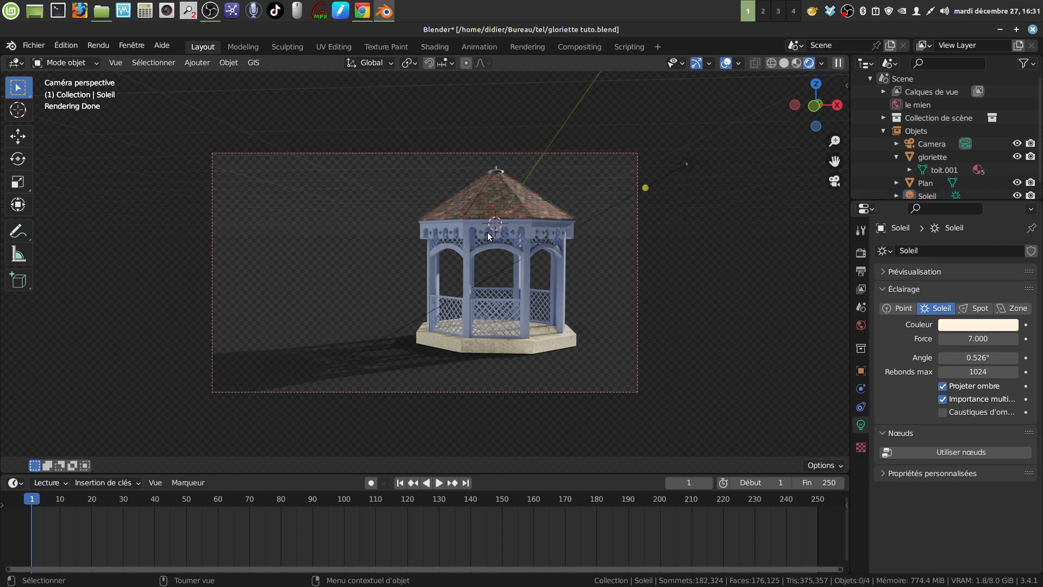
Render the camera view of the gazebo as a still image and show the whole result
key(F12)
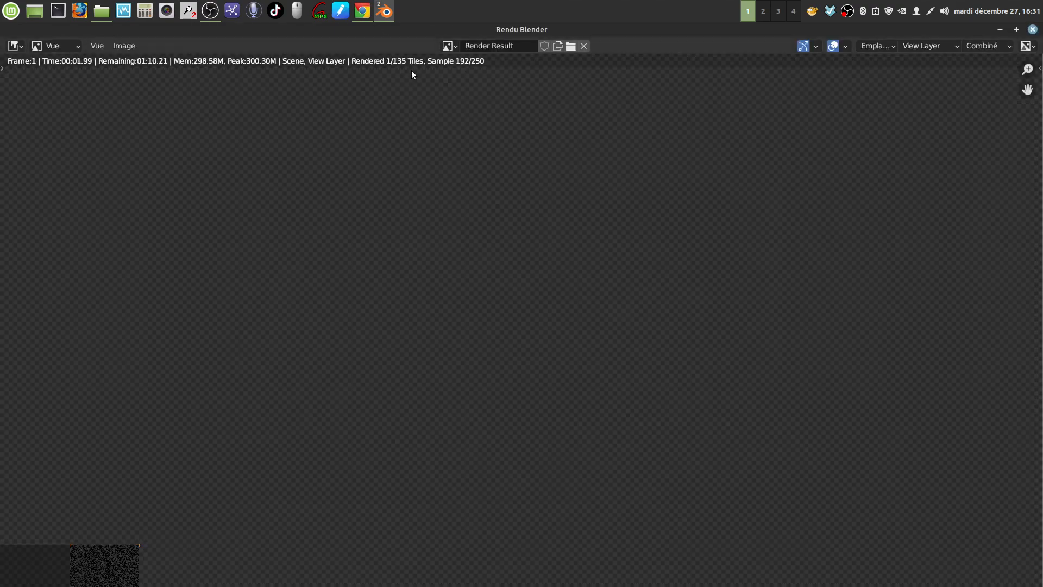
scroll(472, 253, down, 2)
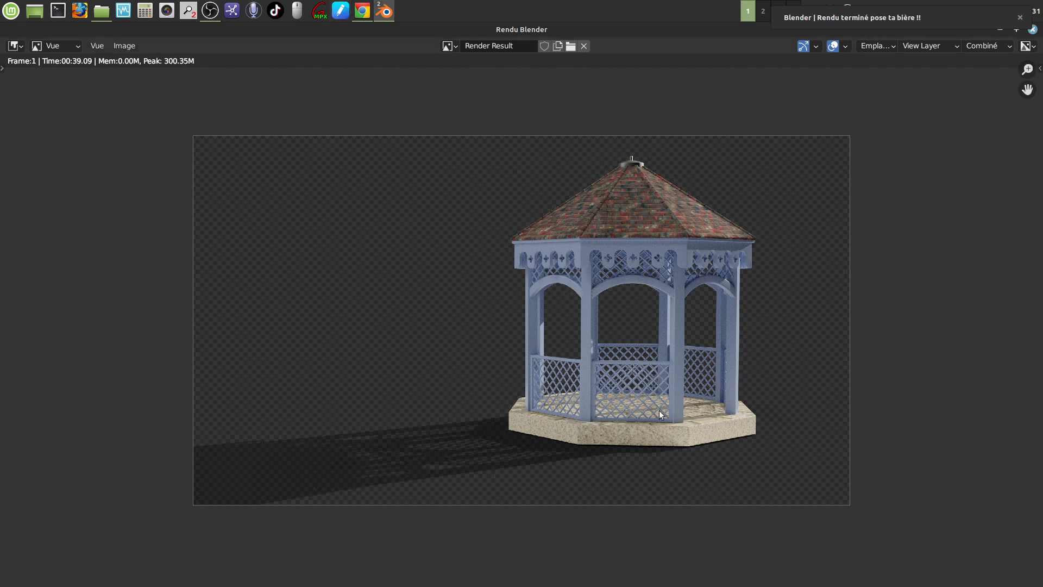
Enable nodes in the scene's compositor and move the Composite node well away from the Render Layers node
mouse_move(374, 18)
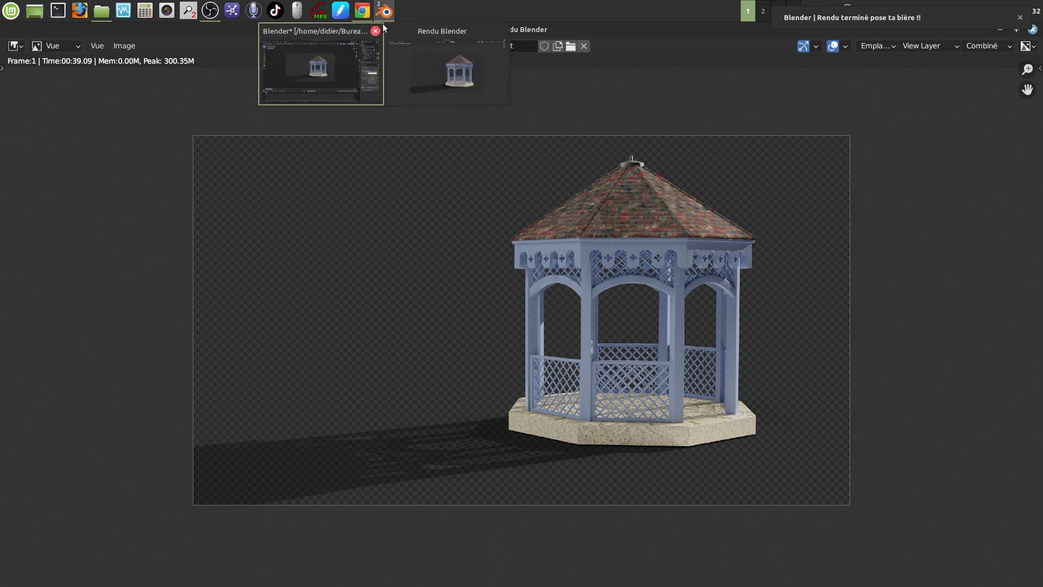
click(352, 40)
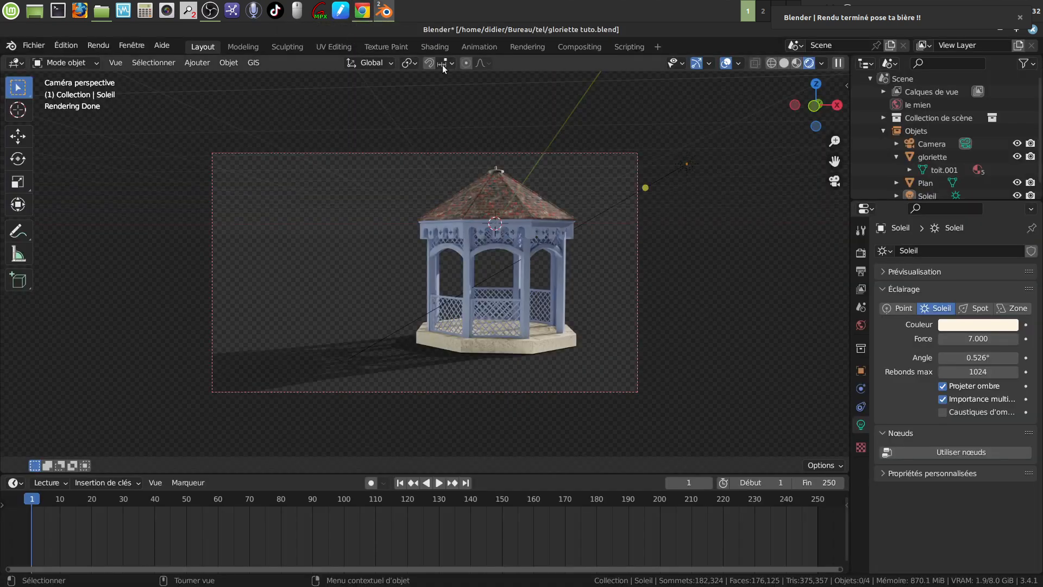
click(585, 47)
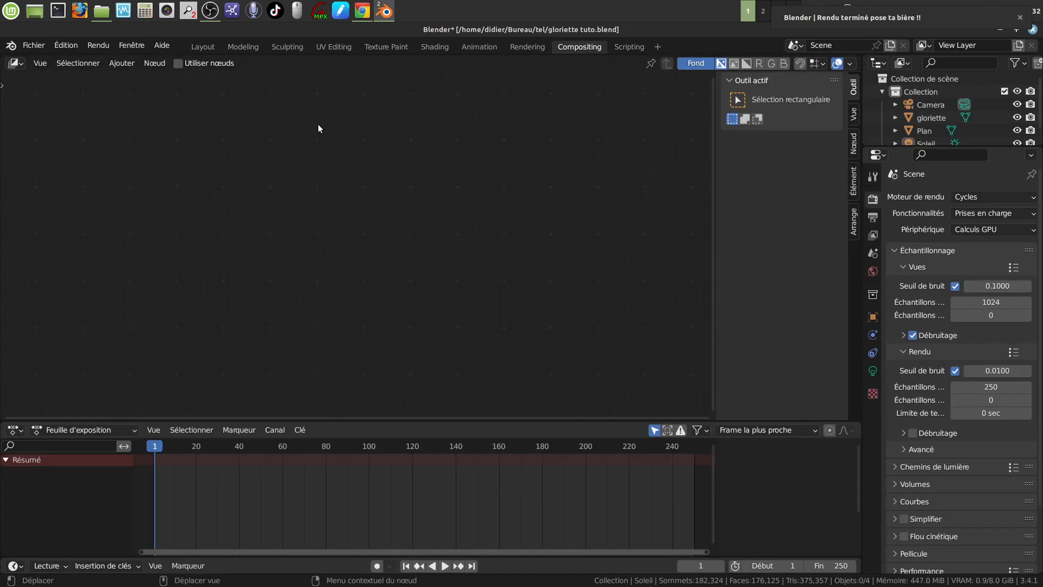
click(178, 63)
click(469, 279)
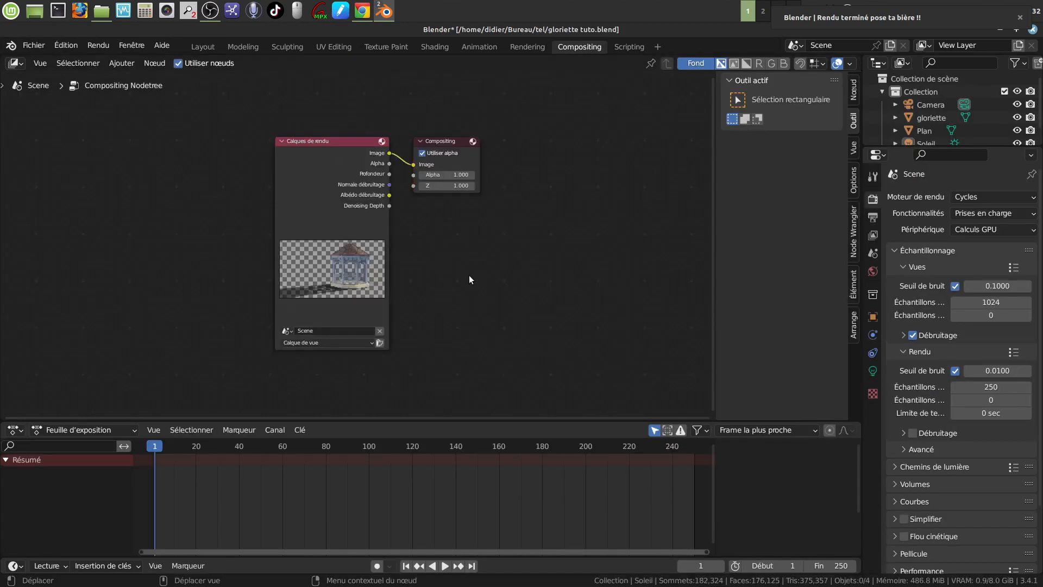
drag(463, 142, 642, 198)
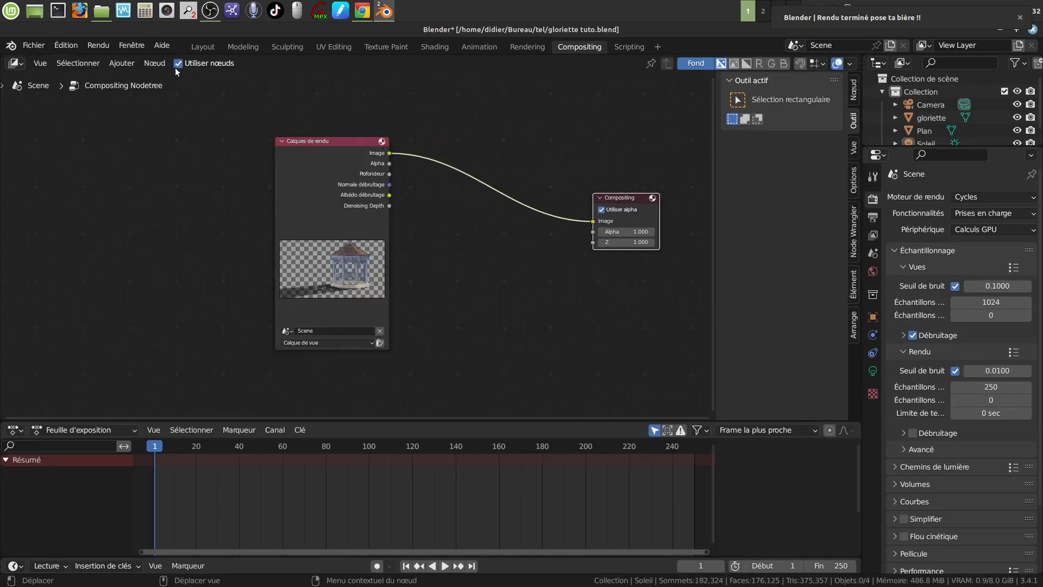
Add a Denoise filter node on the image link between the Render Layers and Composite nodes
click(122, 63)
mouse_move(146, 147)
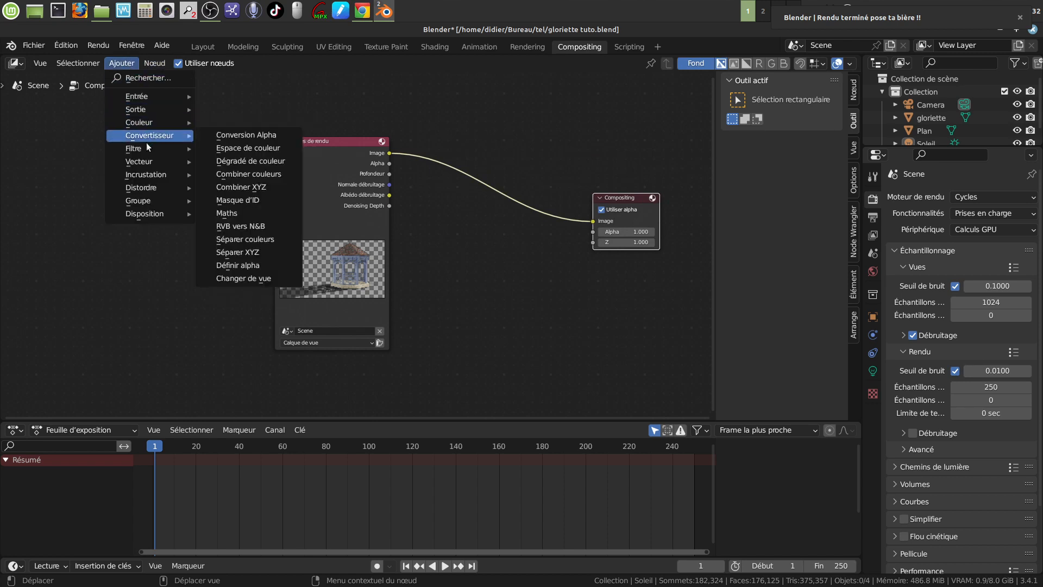
click(253, 212)
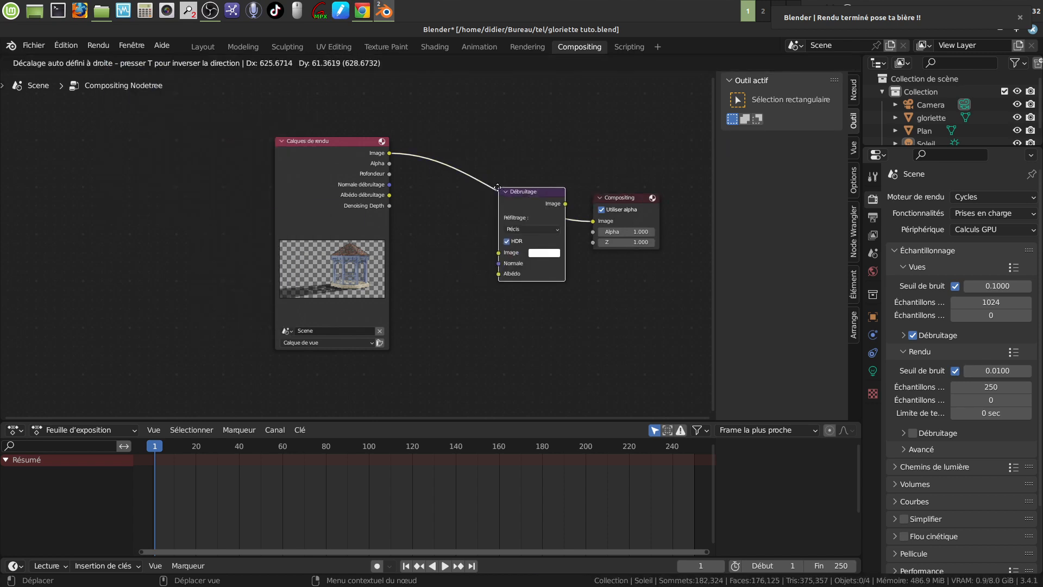
click(572, 311)
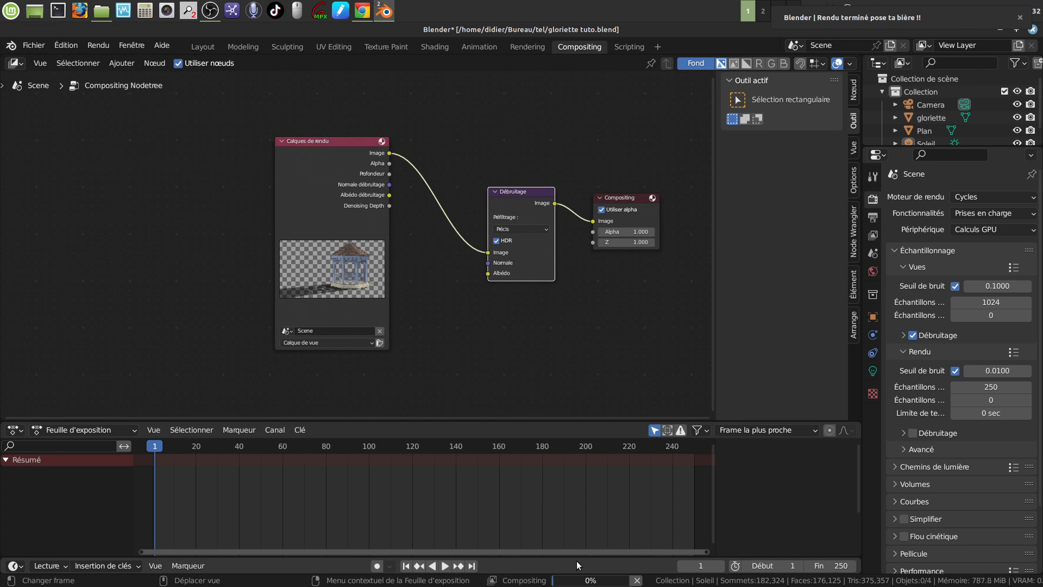
Return to the denoised render result and start saving it to the tel folder as glorietteriette.png
mouse_move(390, 16)
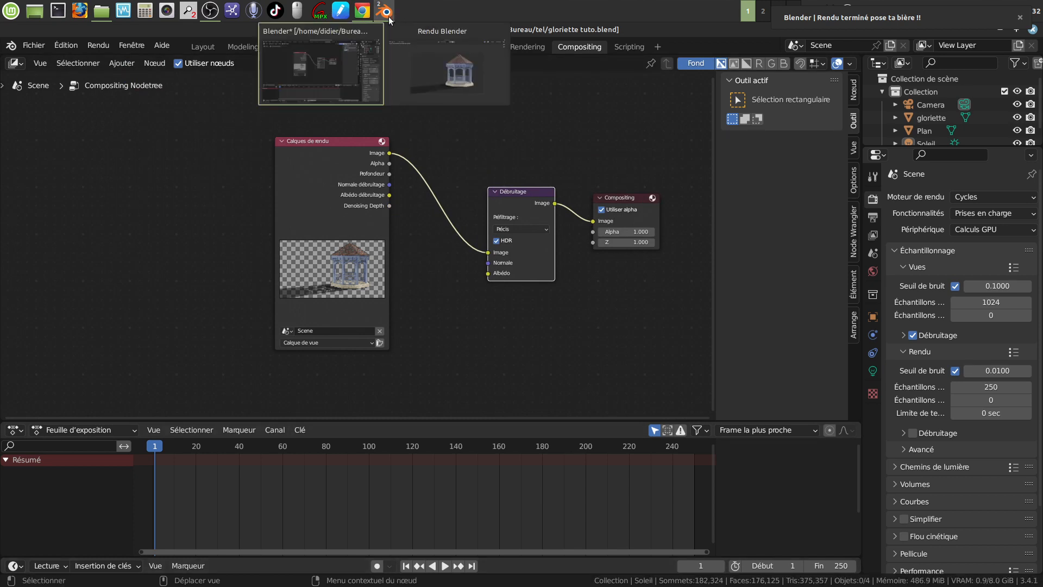
click(407, 33)
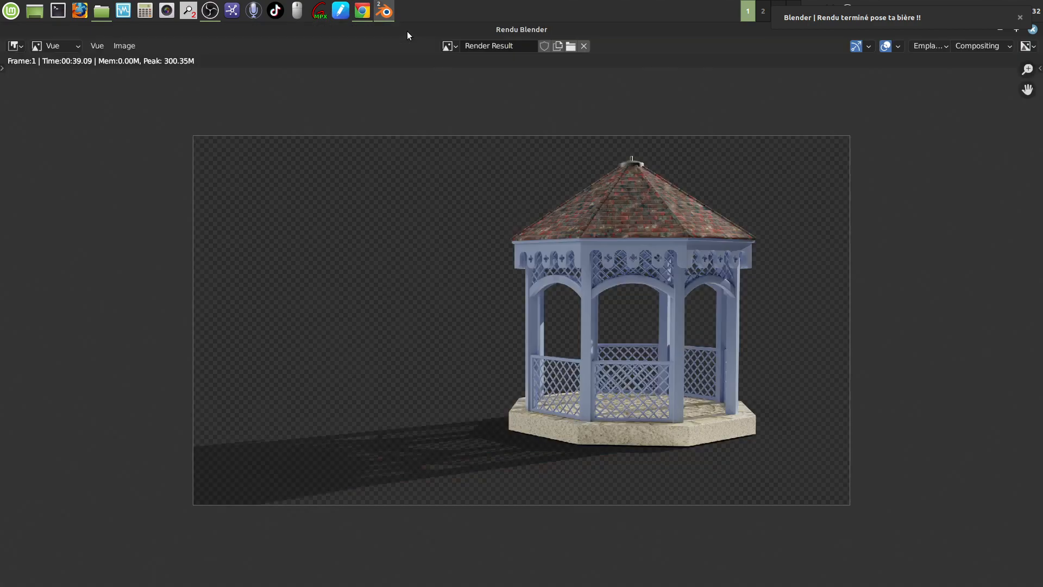
click(118, 48)
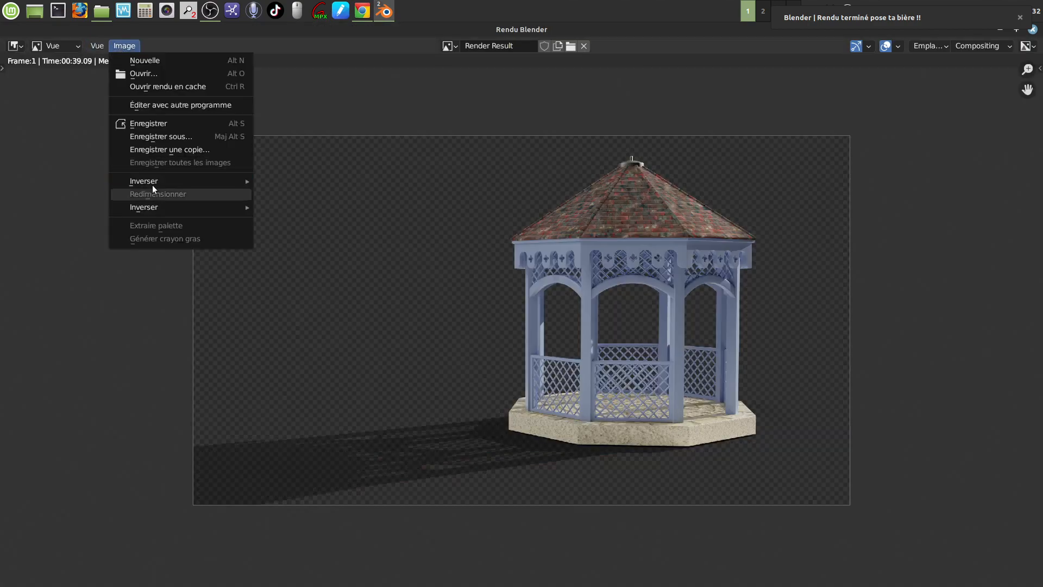
click(158, 138)
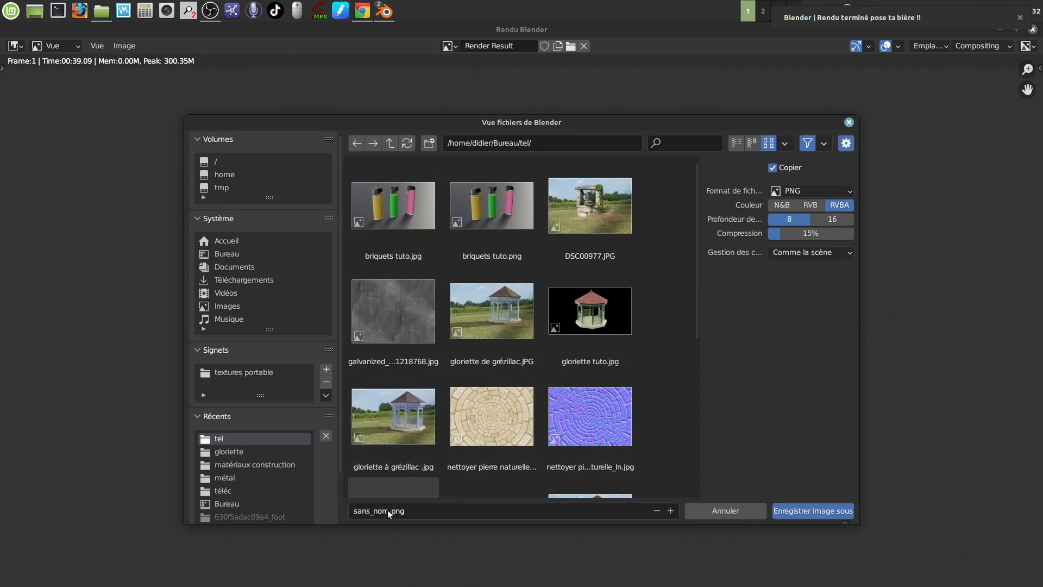
click(388, 510)
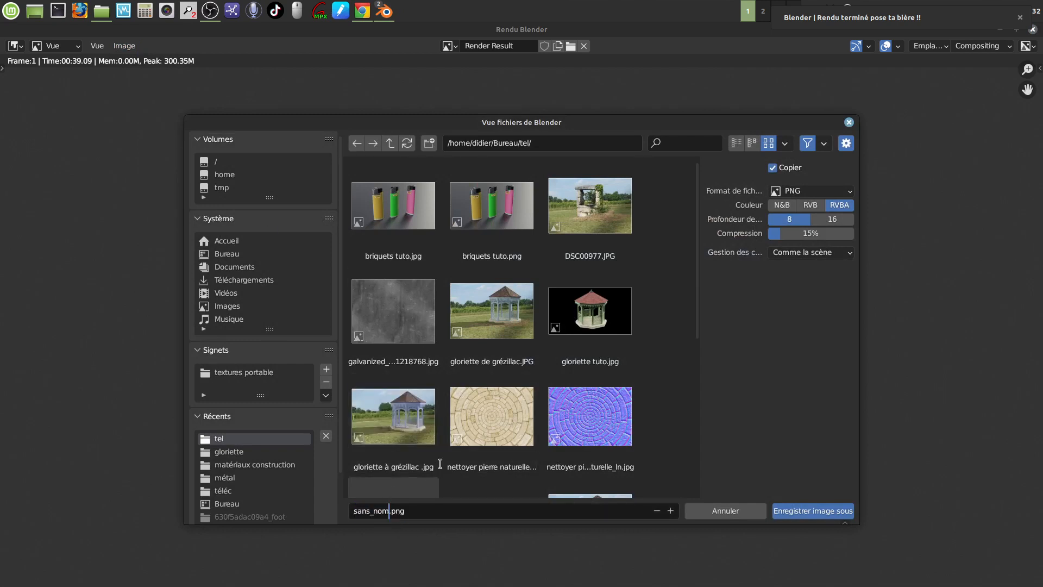
key(BackSpace)
key(BackSpace)
key(BackSpace)
key(BackSpace)
key(BackSpace)
key(BackSpace)
key(BackSpace)
key(BackSpace)
text(glor)
text(iette)
text(p)
text(iette)
Set the PNG compression to 0% and the colour depth to 16 bits, and save the image
click(764, 307)
drag(780, 238, 764, 237)
click(832, 219)
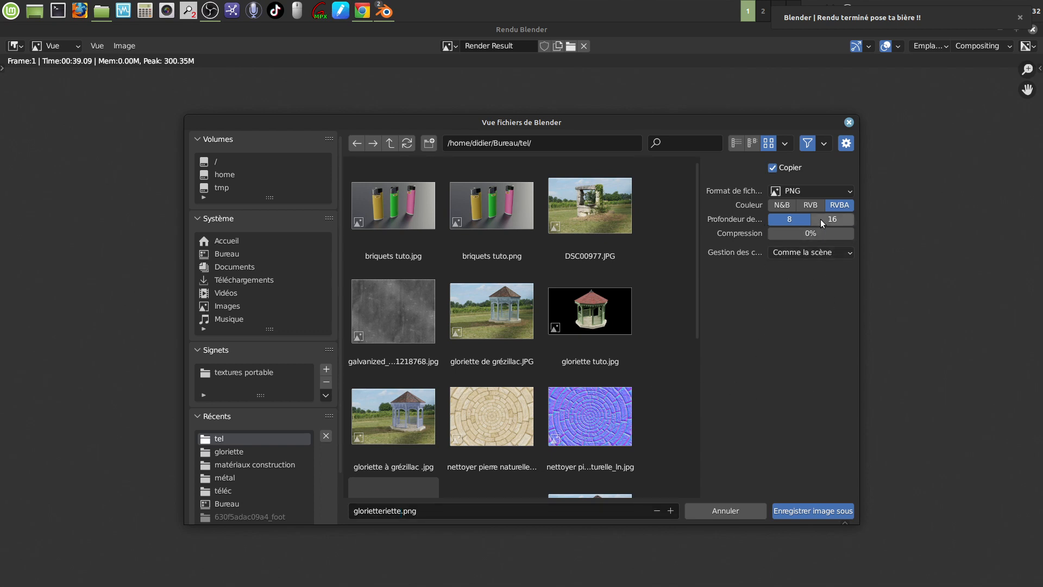
click(810, 510)
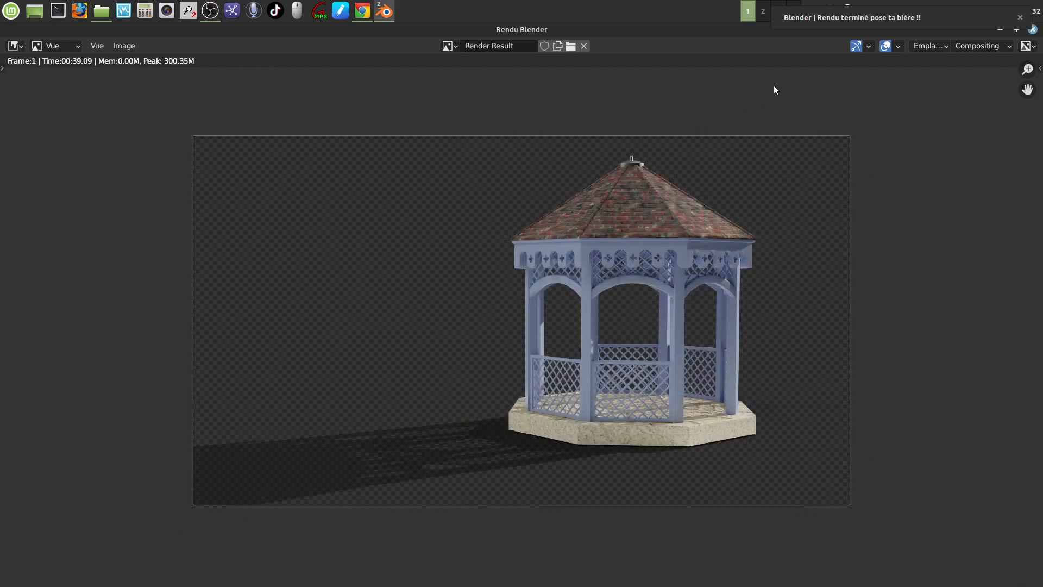
Dismiss the render notification, close the render window and quit Blender without saving the changes to gloriette tuto.blend
click(1021, 18)
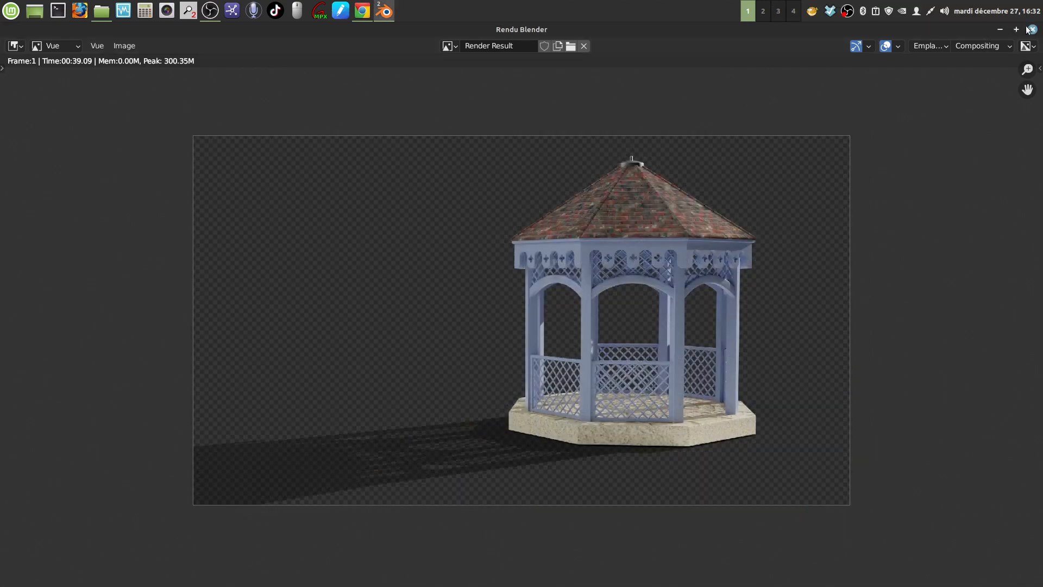
click(1032, 29)
click(1033, 29)
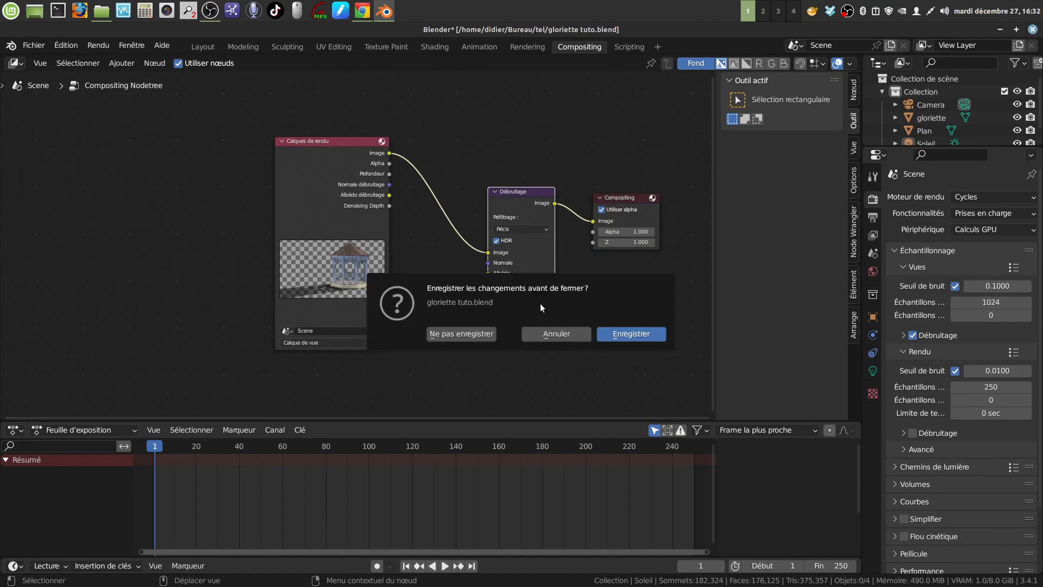
click(464, 332)
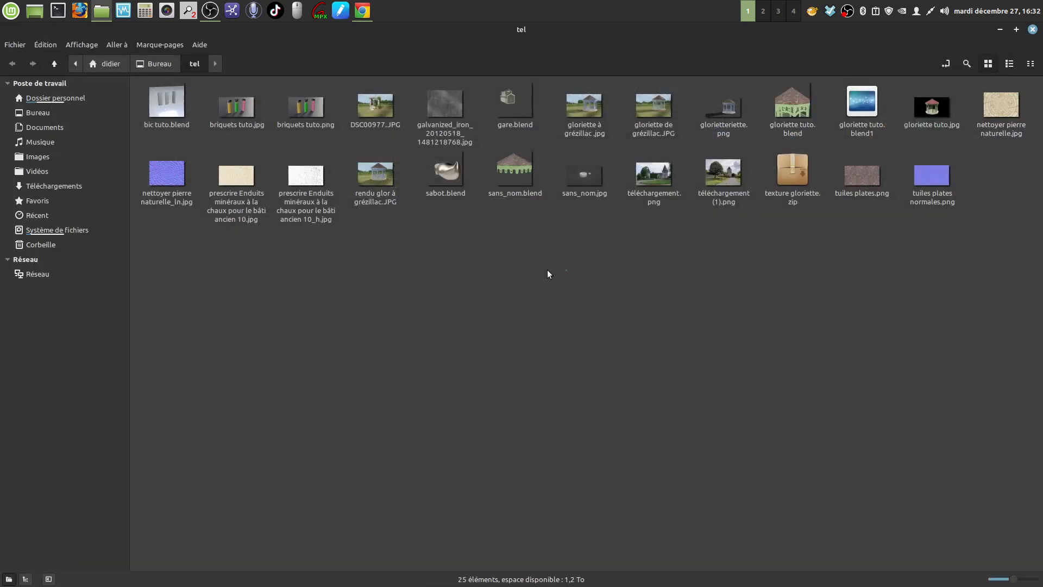
Examine the transparent render glorietteriette.png and the castle photo téléchargement.png in the image viewer
double_click(729, 112)
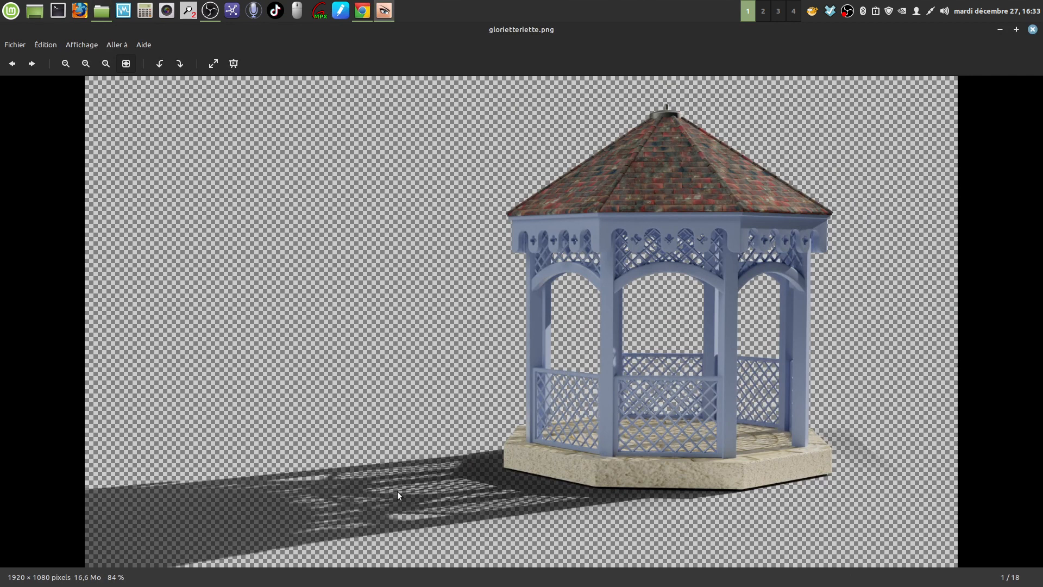
click(1032, 30)
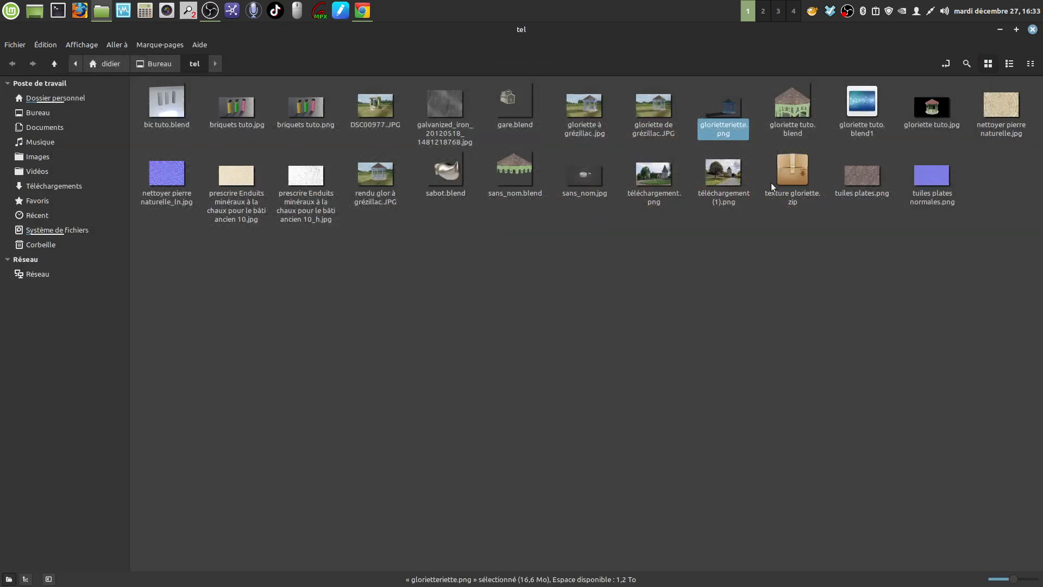
click(657, 174)
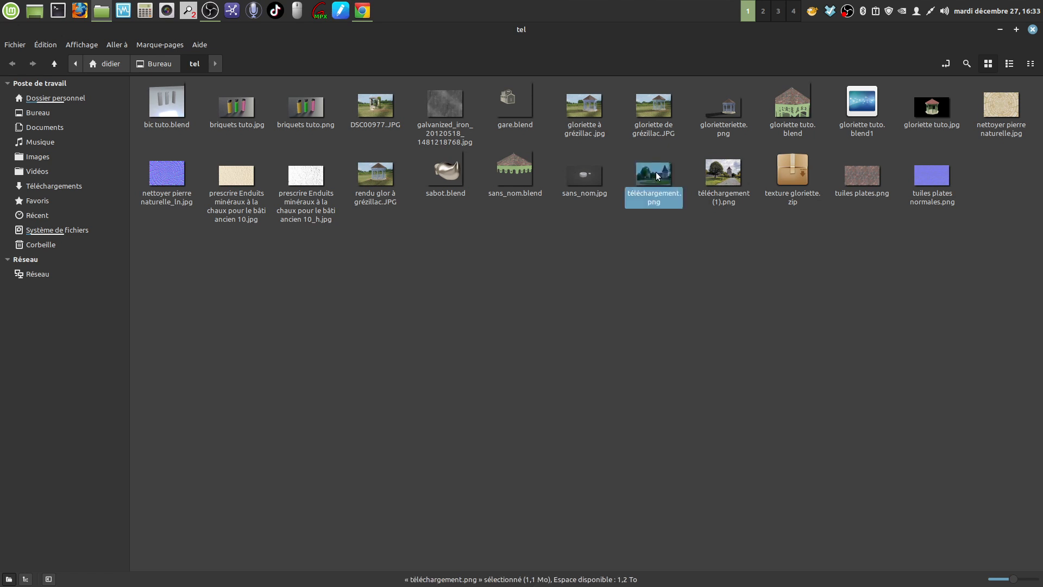
double_click(656, 174)
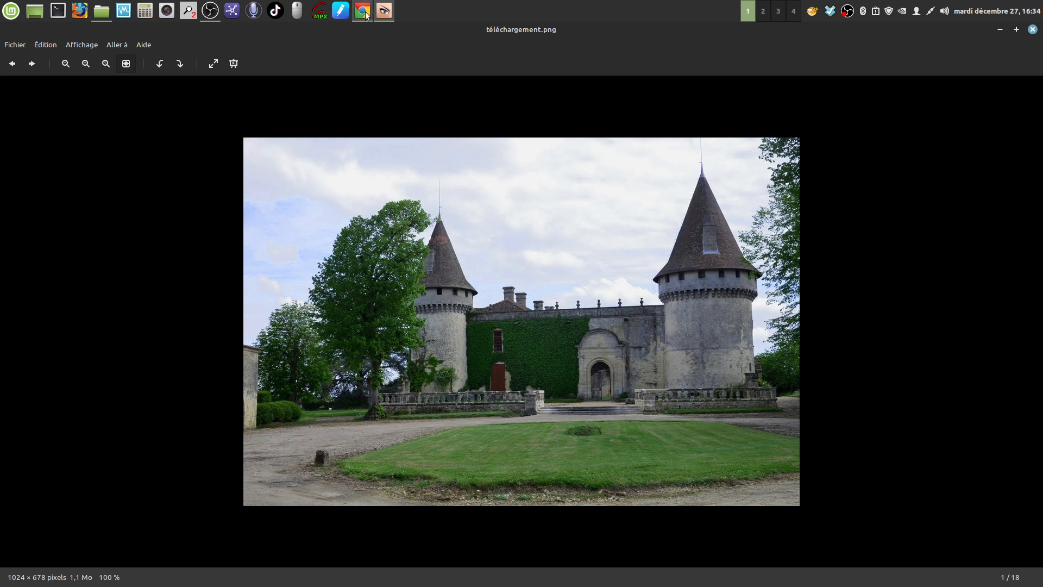
mouse_move(366, 16)
click(1001, 27)
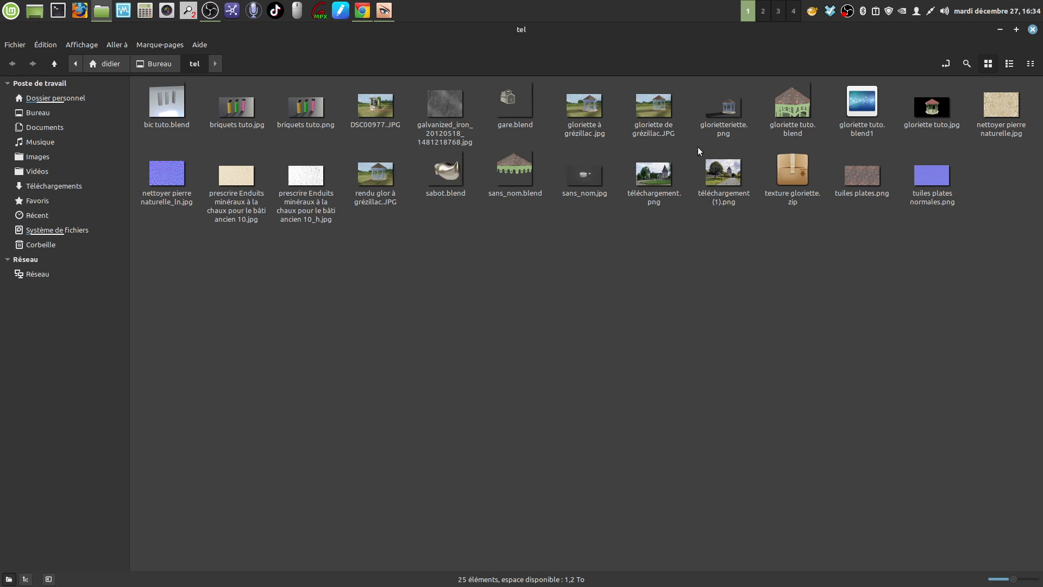
click(731, 111)
drag(731, 111, 565, 359)
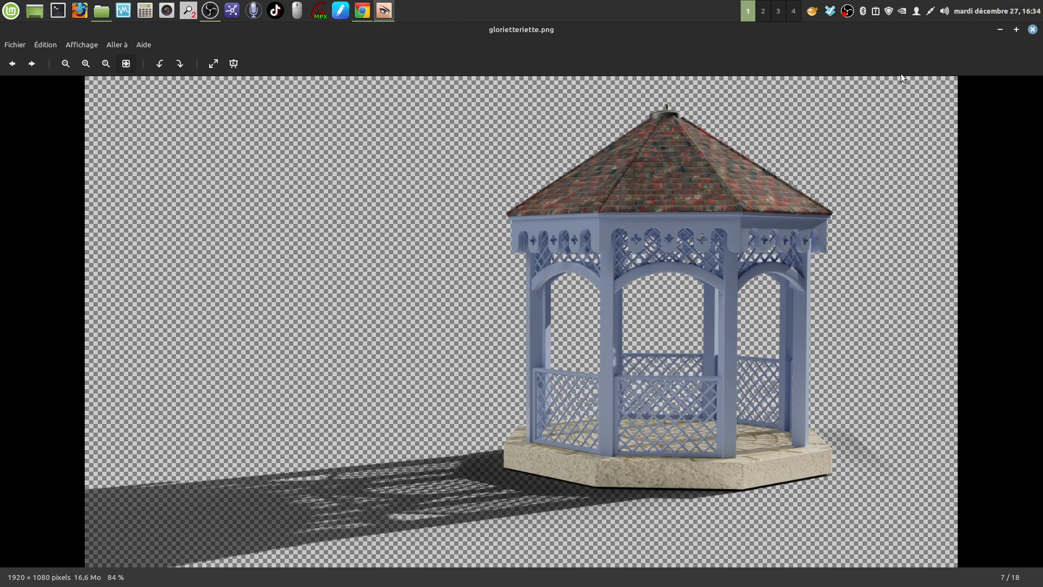
click(1033, 31)
click(803, 265)
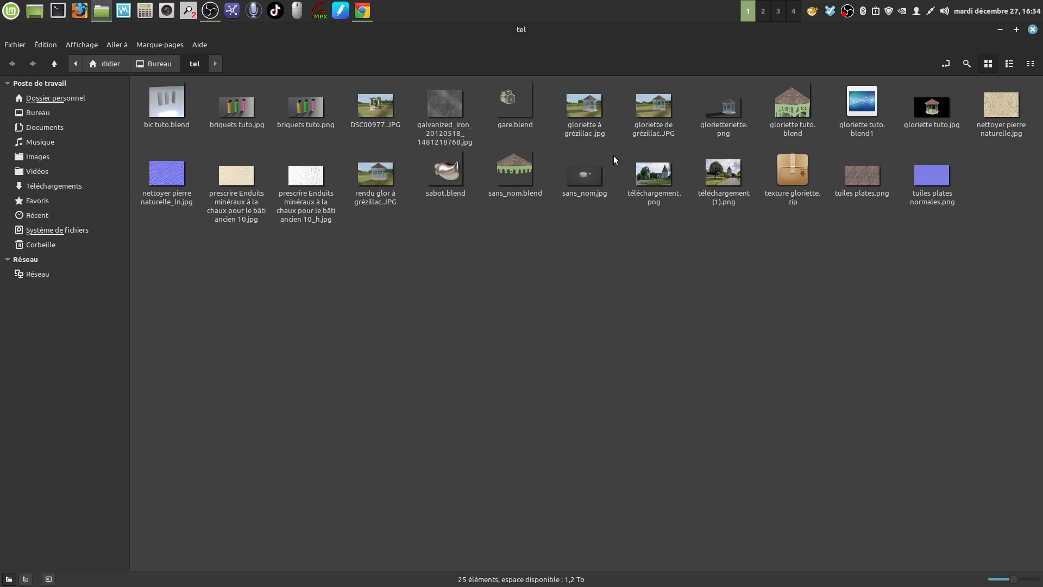
Open the castle photo téléchargement.png in GIMP and activate the Move tool
right_click(655, 175)
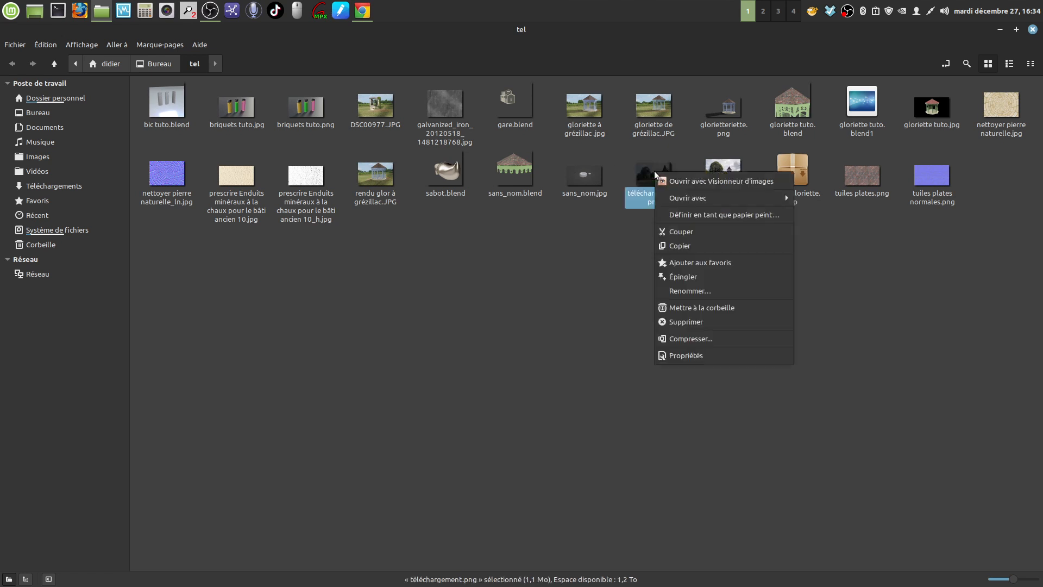
mouse_move(683, 199)
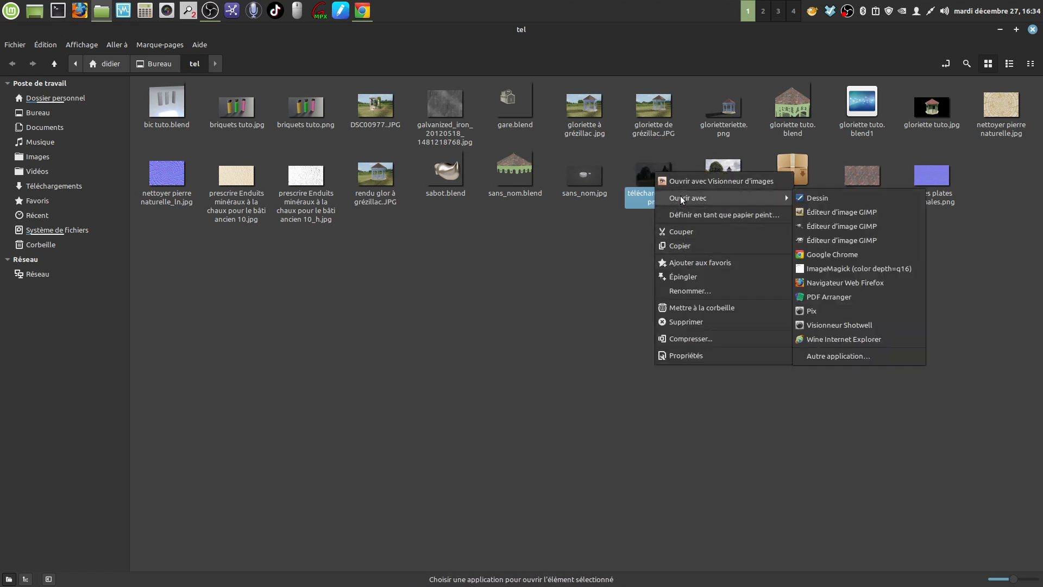
click(845, 213)
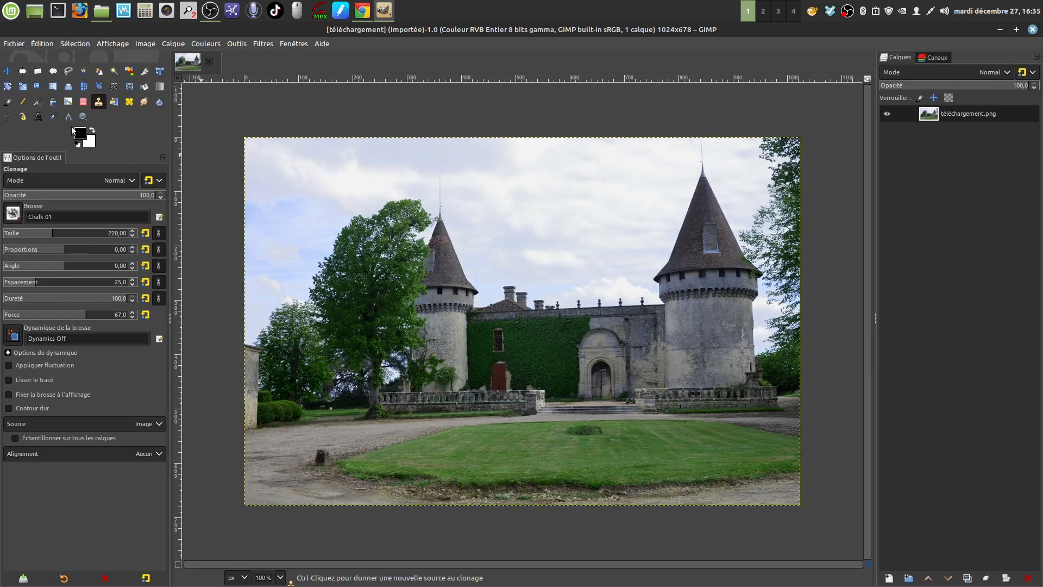
click(7, 71)
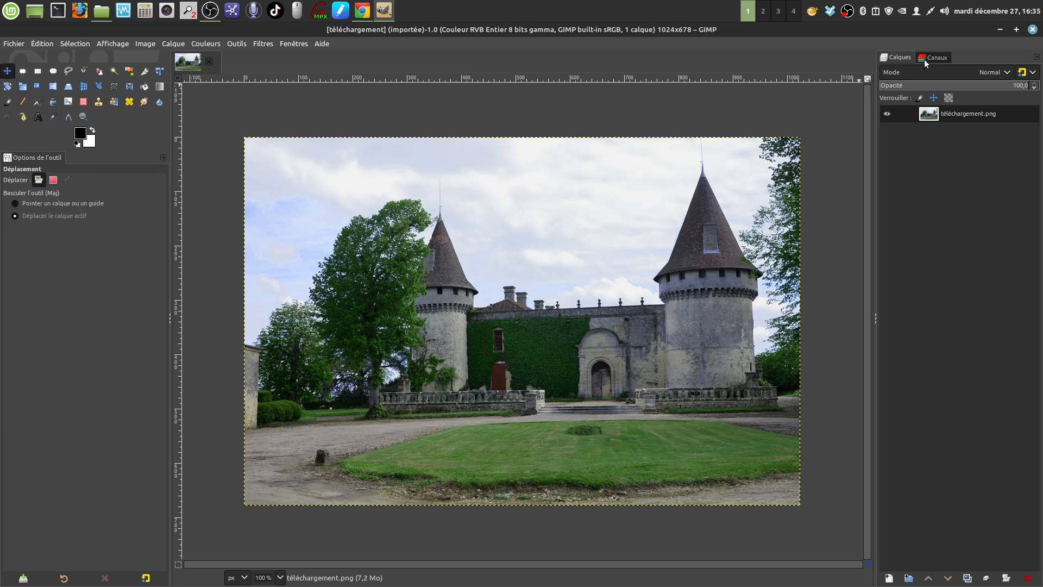
Bring glorietteriette.png from the tel folder into the open castle image as a new layer
click(1001, 29)
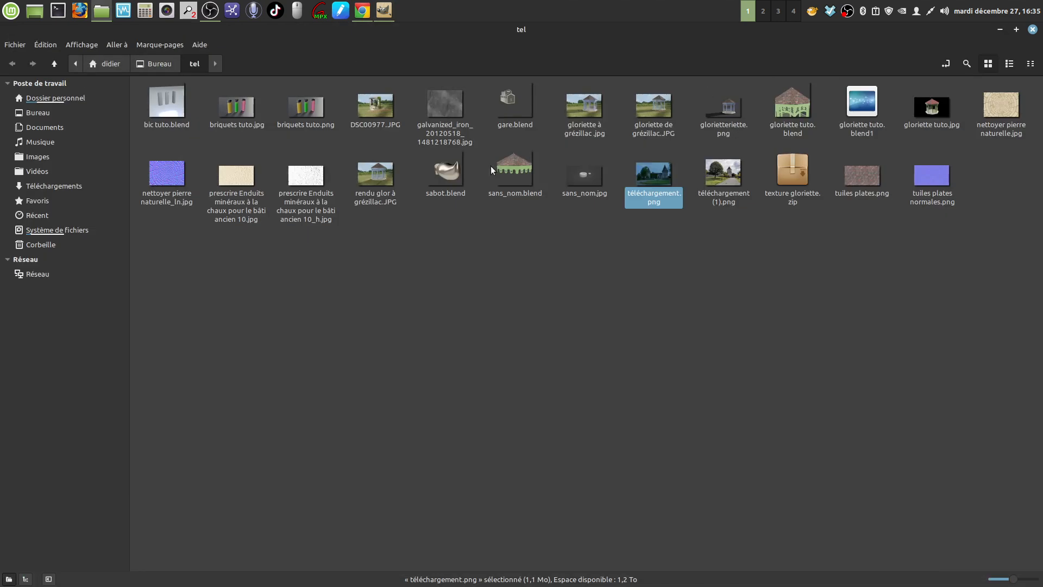
click(531, 307)
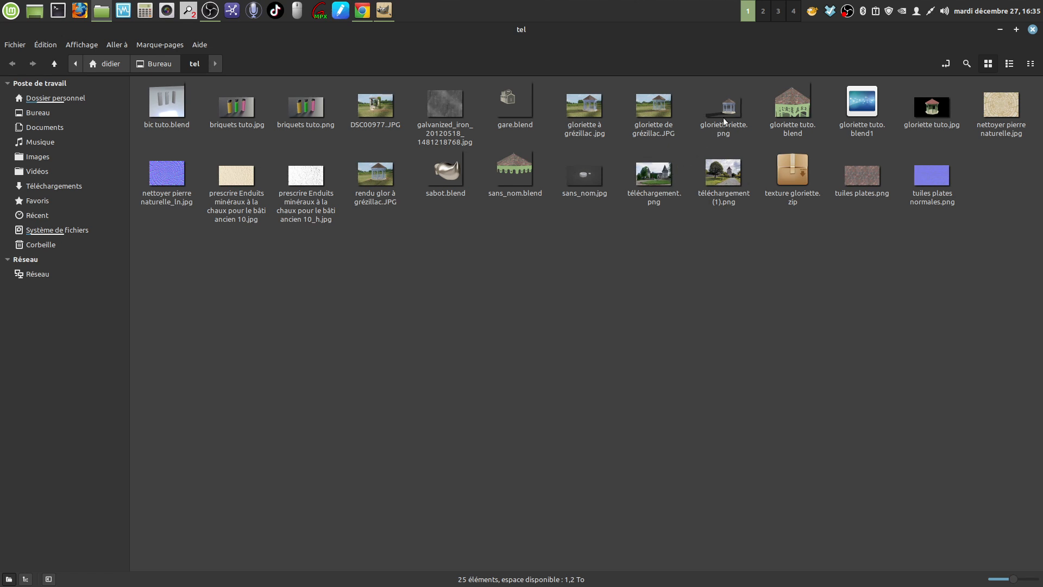
drag(726, 107, 553, 314)
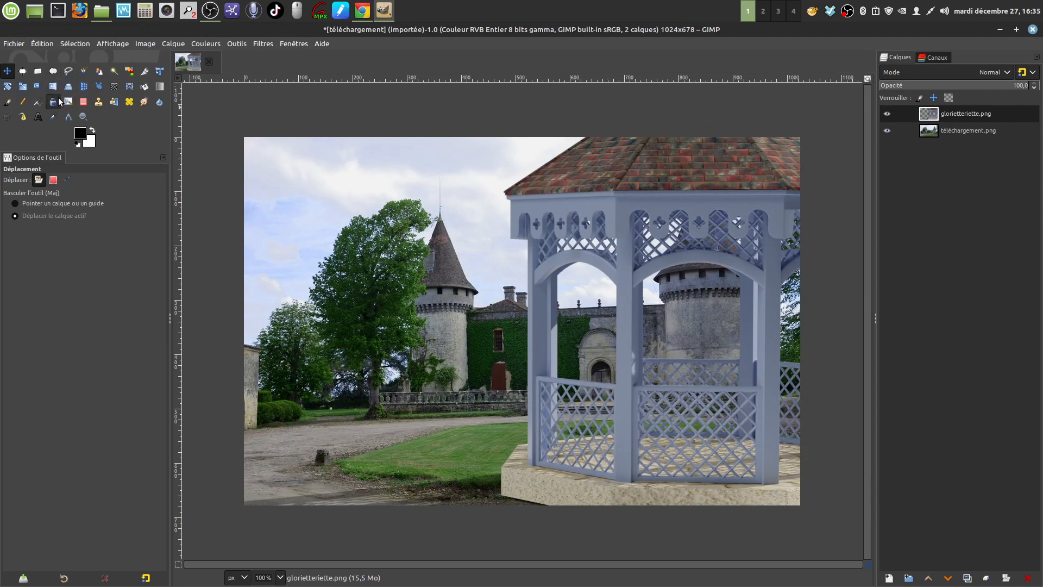
Scale the gazebo layer down proportionally and move it onto the lawn in front of the castle
click(23, 86)
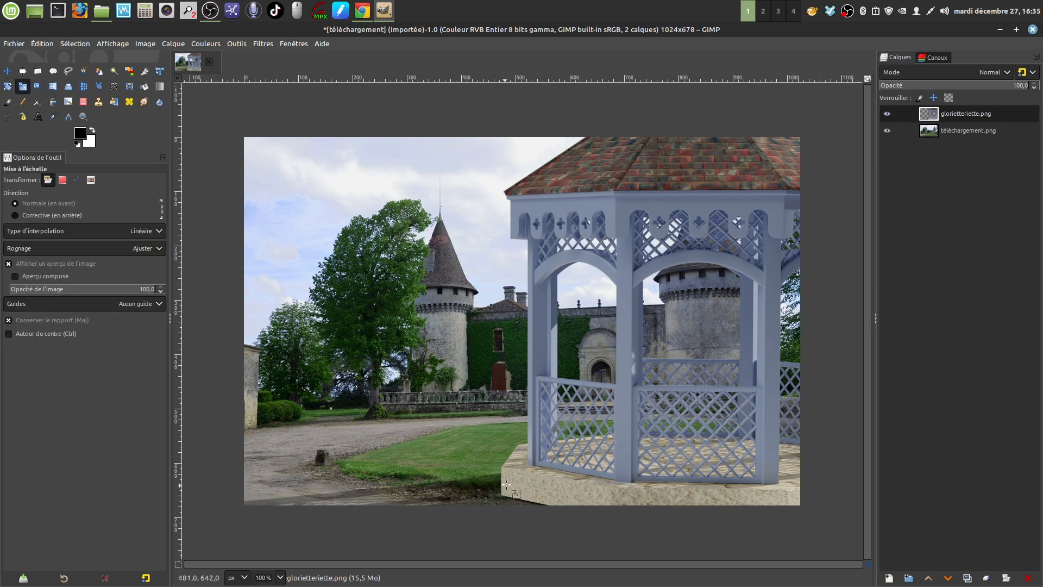
drag(506, 464, 782, 184)
click(811, 163)
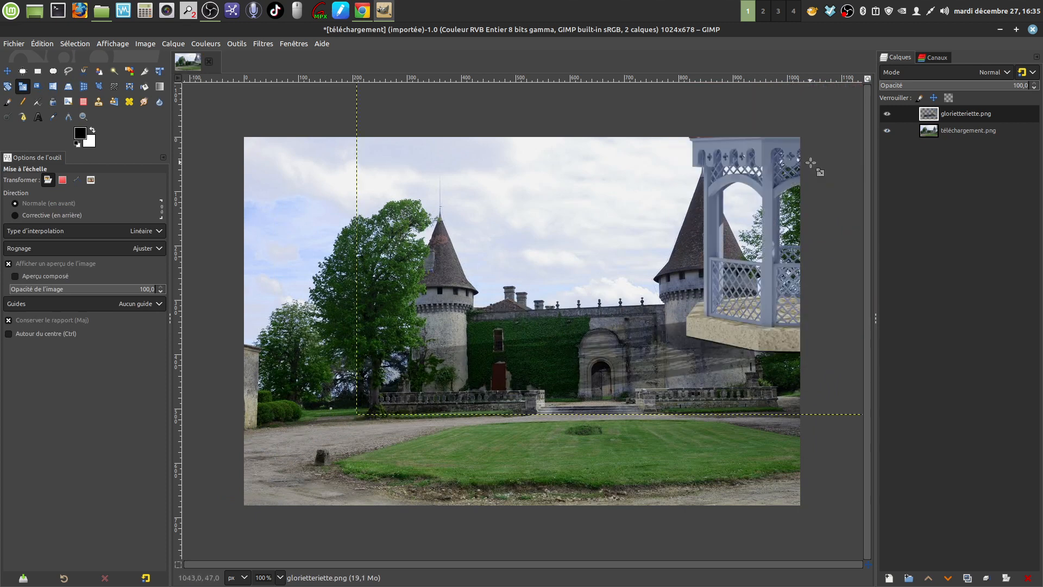
click(7, 71)
drag(668, 286, 487, 420)
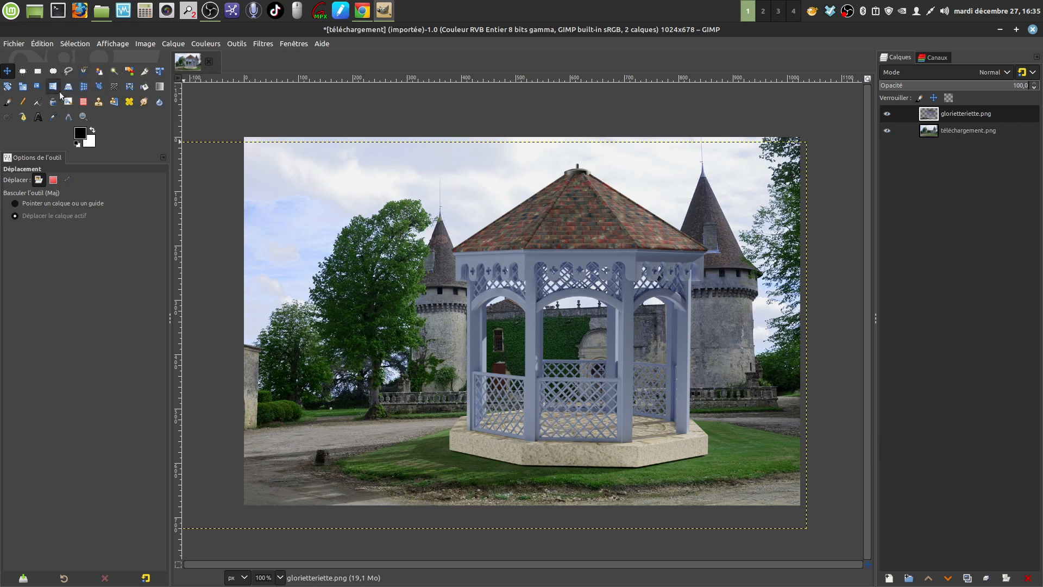
Shrink the gazebo layer further with its proportions kept, and reposition it at the centre of the lawn between the two towers
click(22, 87)
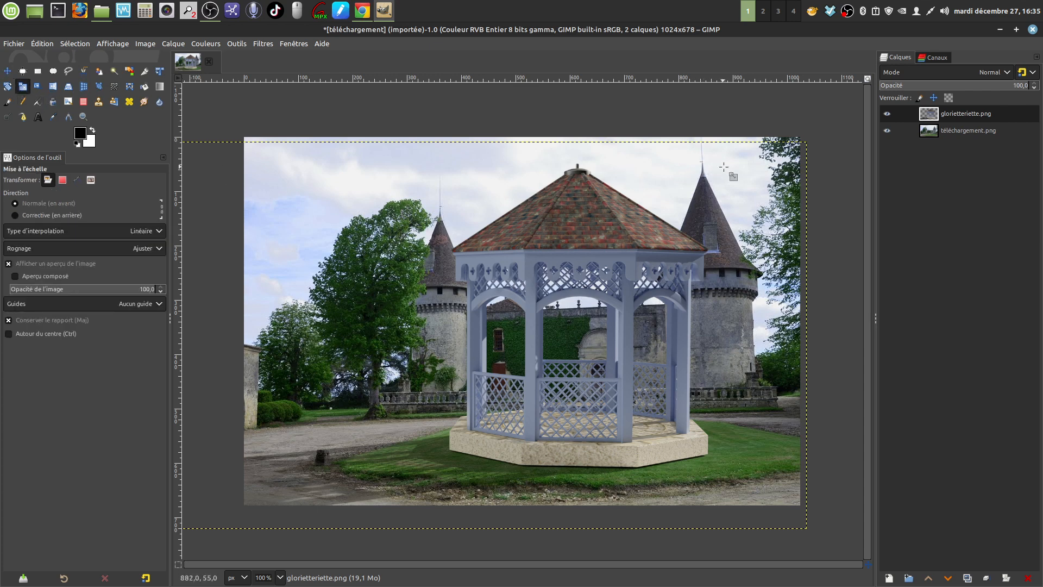
drag(795, 144, 718, 216)
click(825, 162)
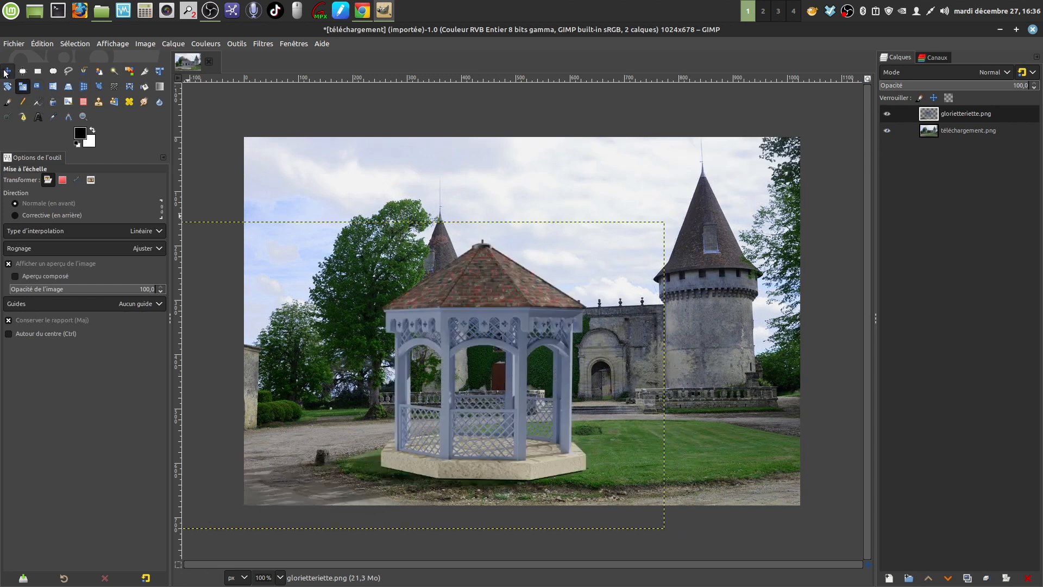
click(6, 71)
drag(538, 410, 647, 400)
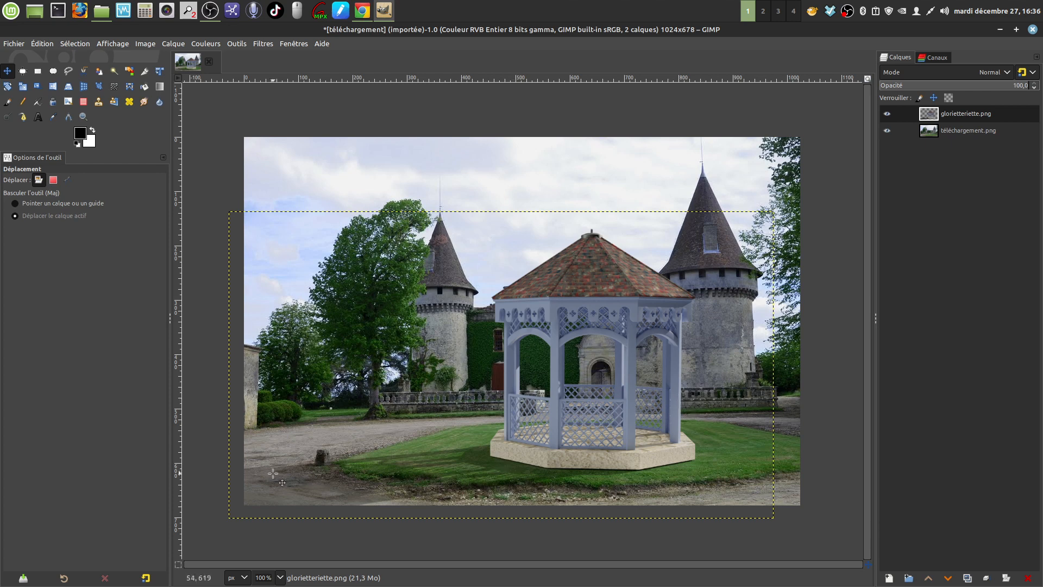
mouse_move(542, 419)
mouse_down()
mouse_move(564, 406)
mouse_move(555, 408)
mouse_up()
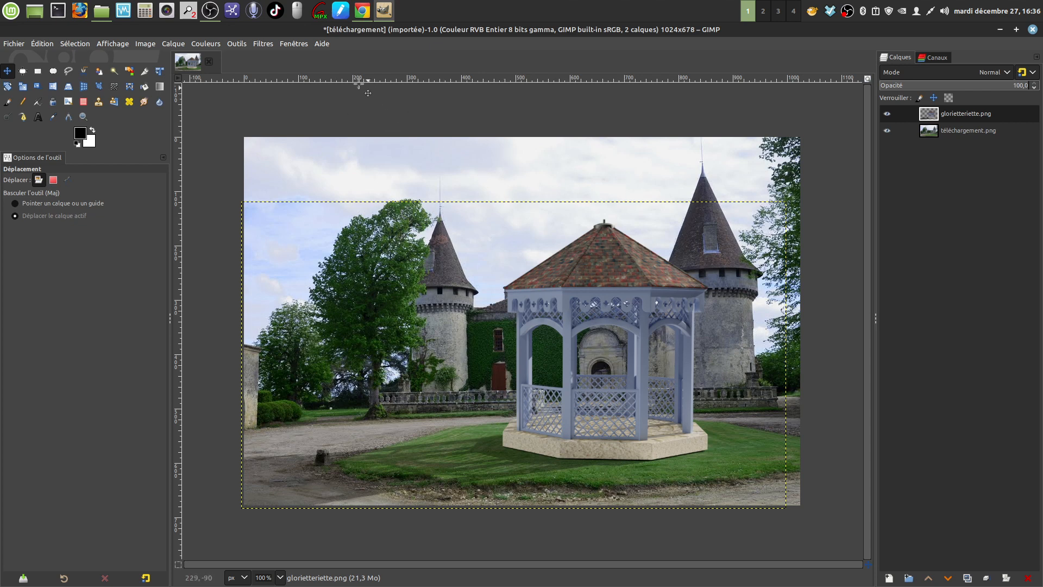
Merge the visible layers into a single layer, expanded as necessary
click(175, 46)
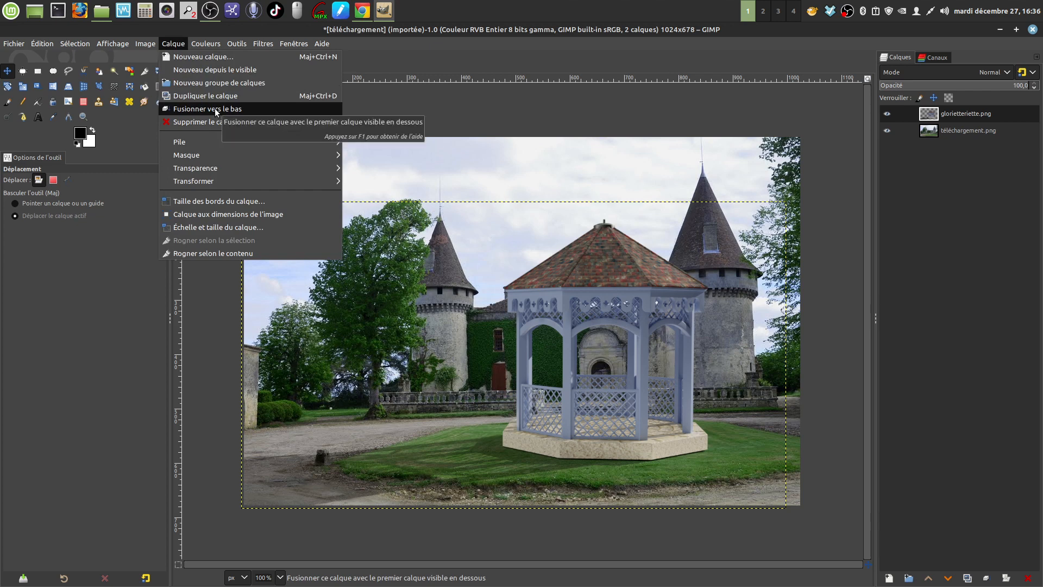
mouse_move(227, 186)
mouse_move(140, 44)
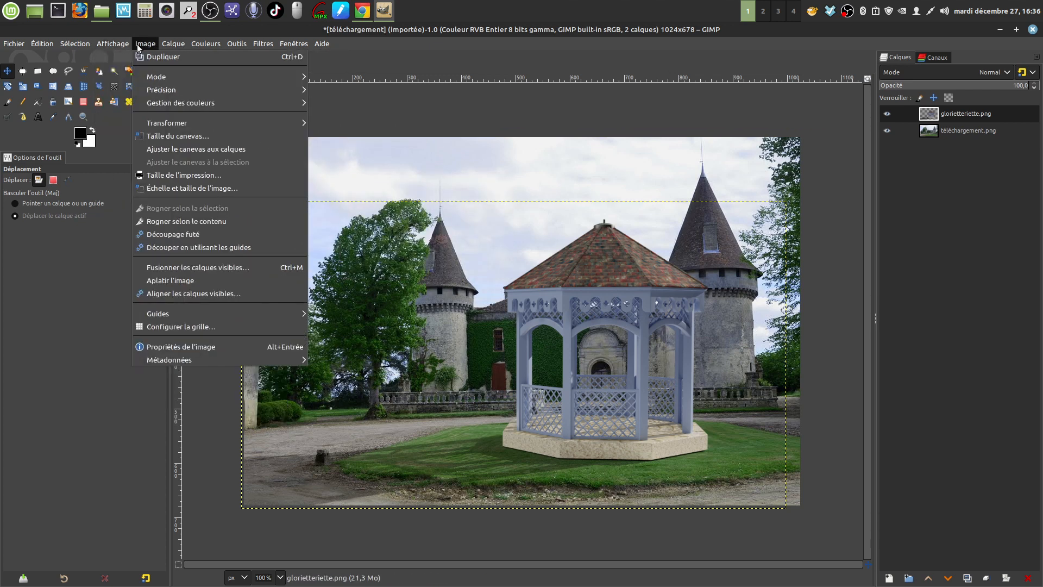
click(183, 270)
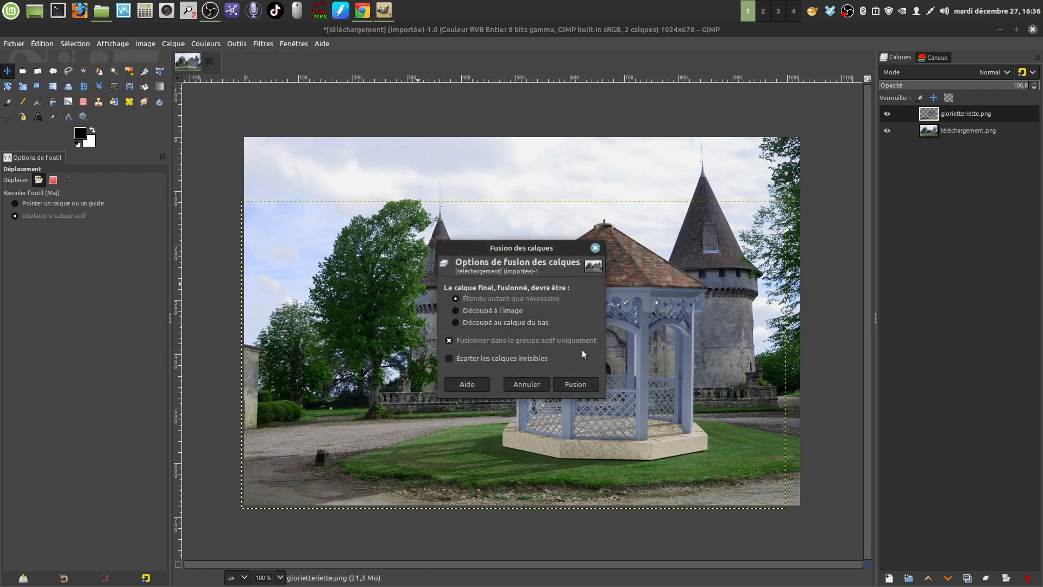
click(580, 385)
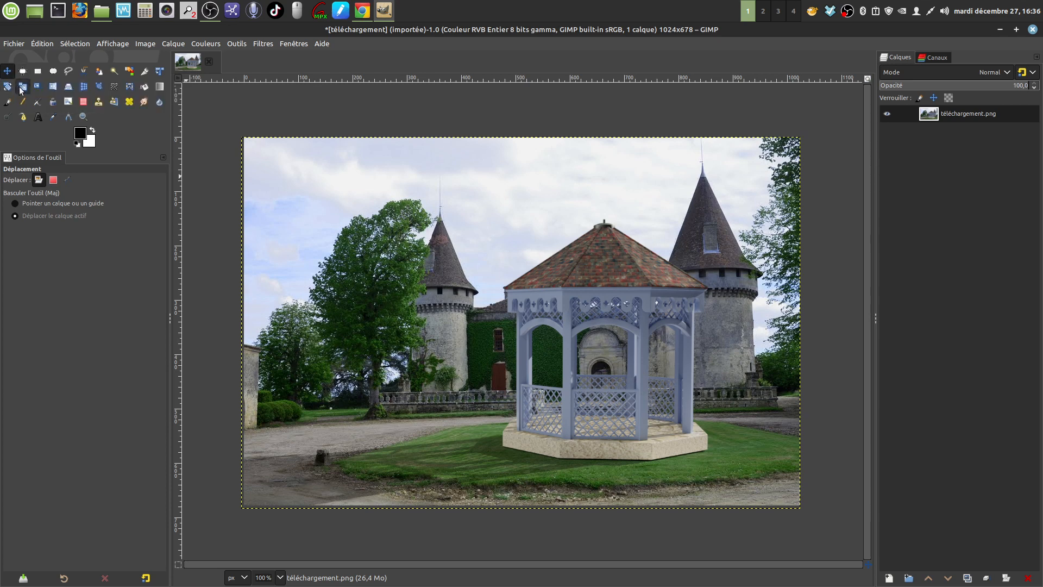
Set up the Clone tool with the Acrylic 05 #2 brush, size 20 and hardness 72
click(99, 102)
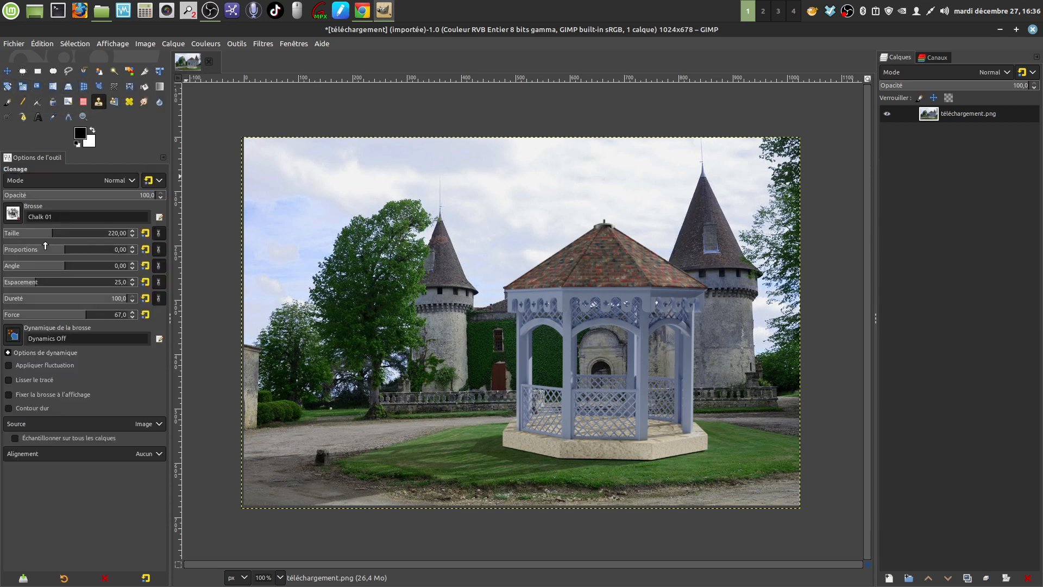
click(13, 214)
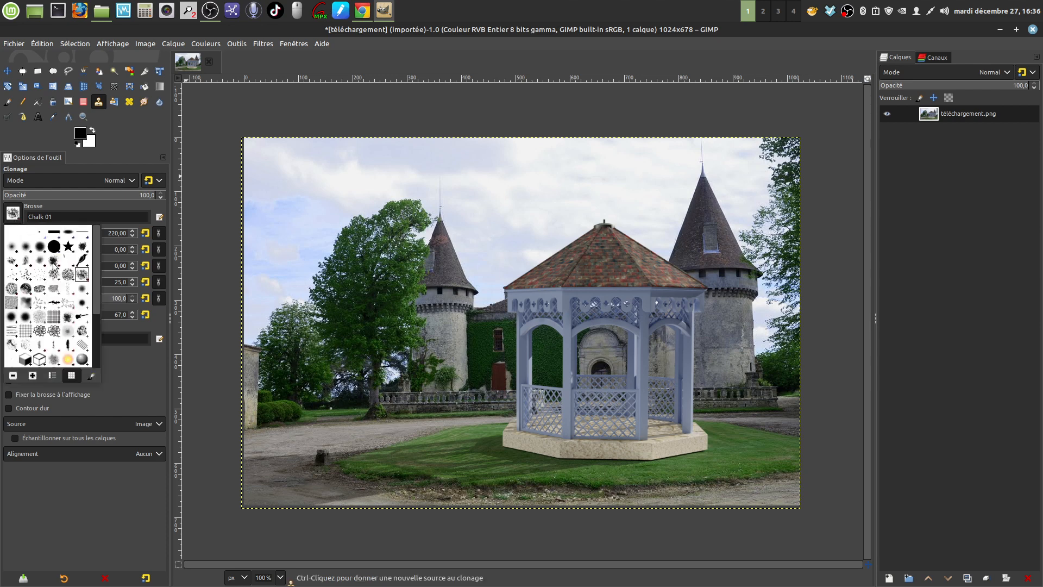
click(53, 263)
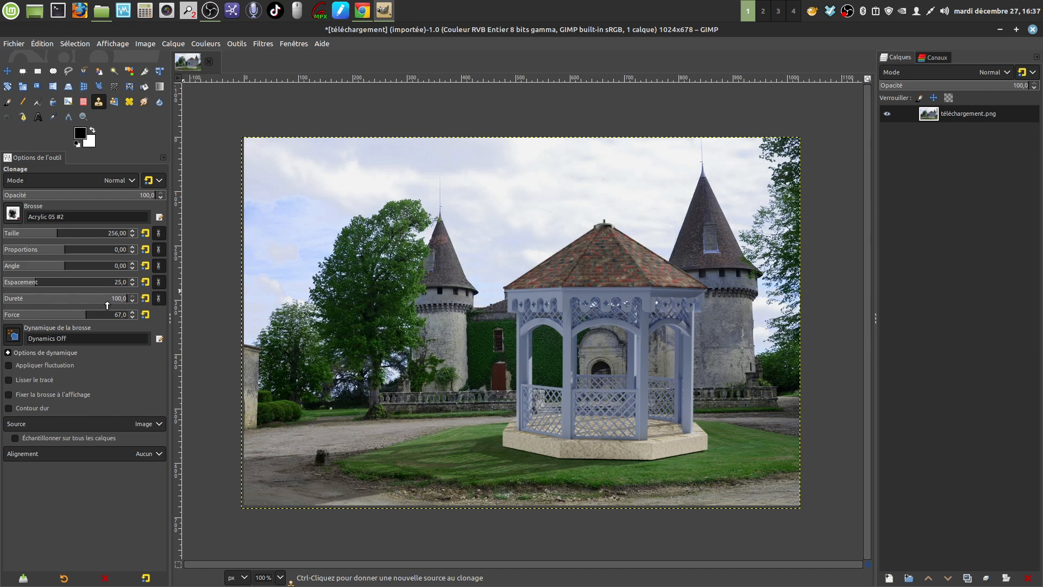
drag(107, 305, 93, 305)
drag(59, 235, 12, 235)
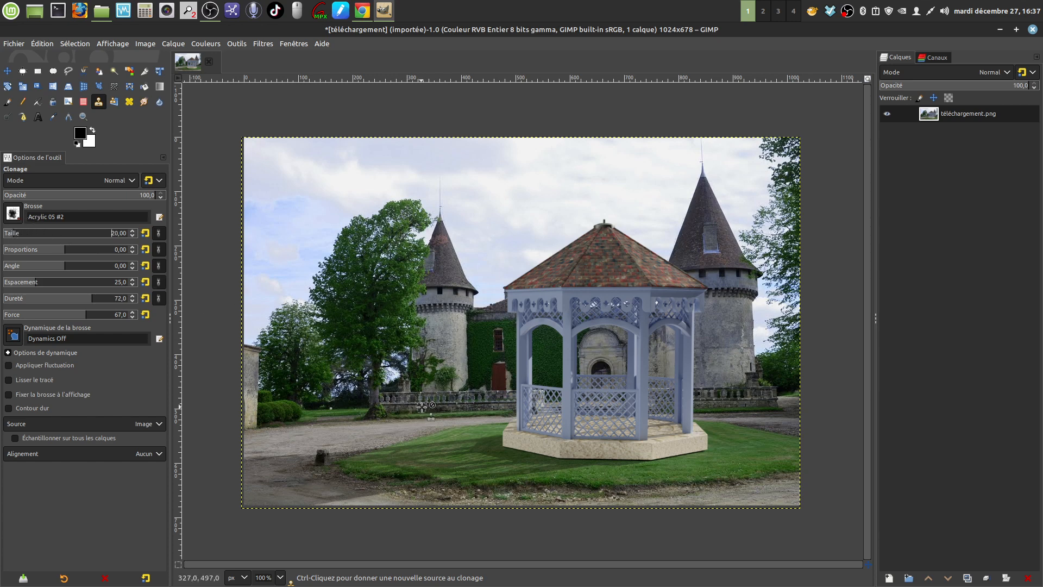
Clone nearby grass over the lower front and left edges of the gazebo's stone base to blend it into the lawn
ctrl+click(721, 460)
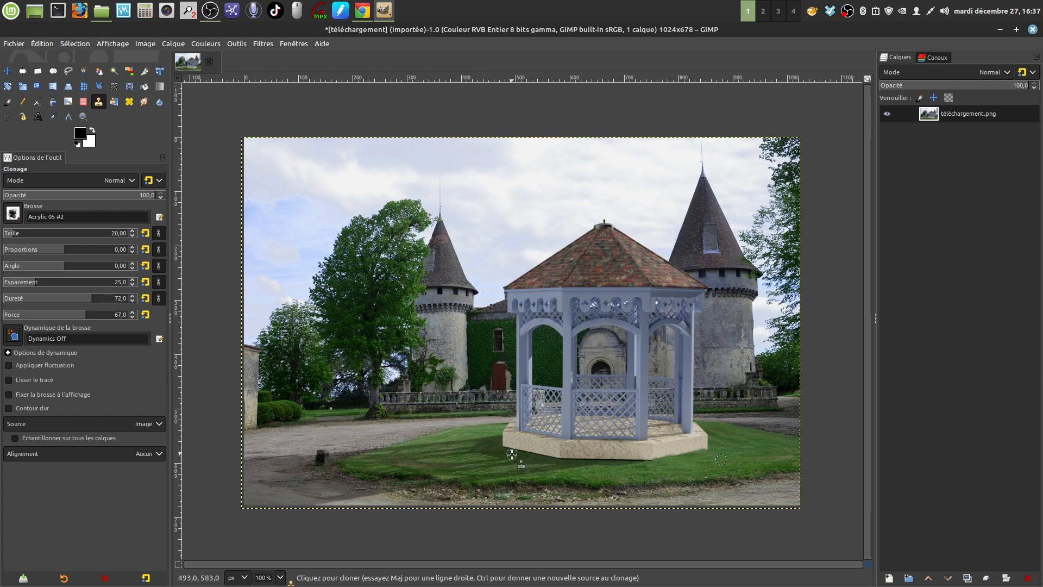
ctrl+click(565, 466)
drag(564, 460, 593, 461)
drag(595, 460, 618, 461)
ctrl+click(489, 449)
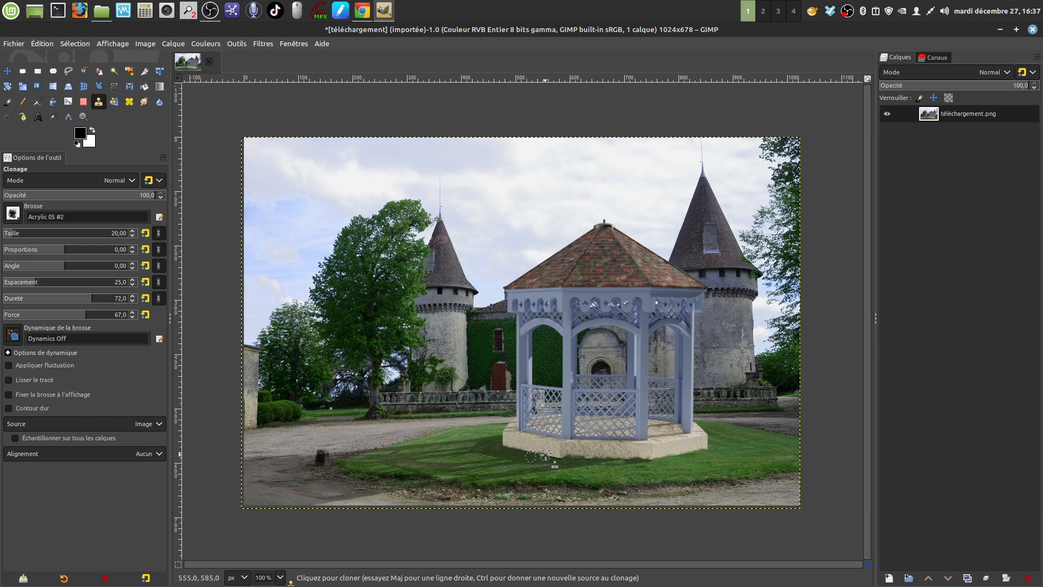
drag(551, 456, 562, 461)
drag(523, 453, 532, 456)
click(518, 457)
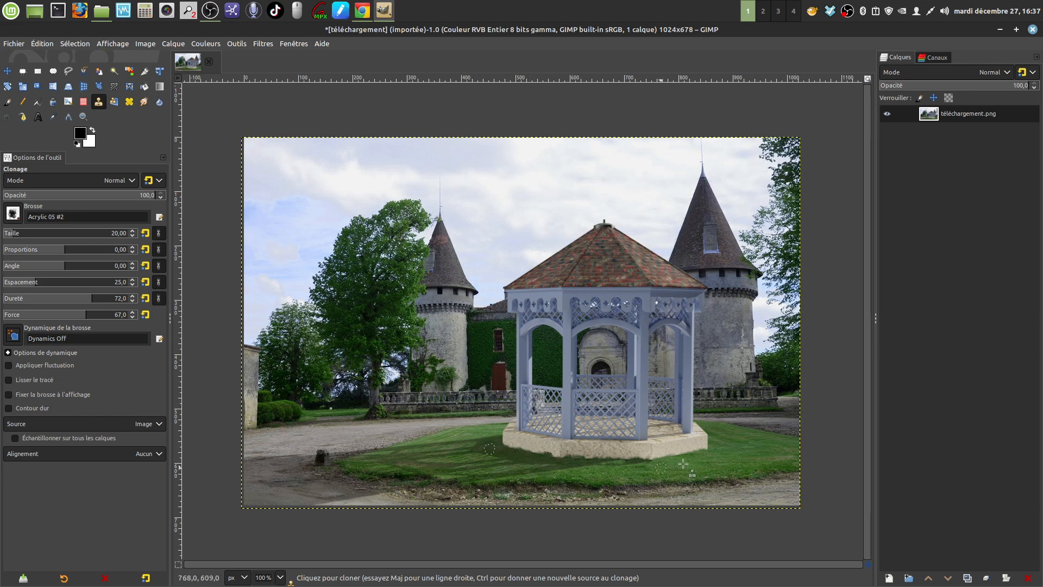